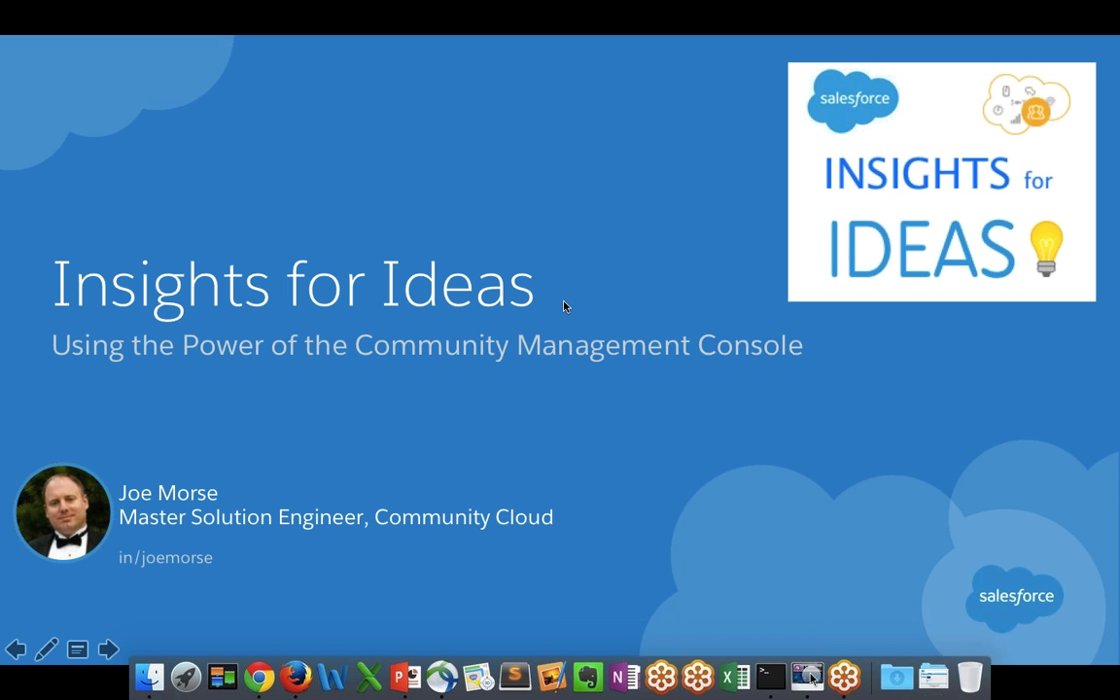
Step: Advance the slideshow past the Insights for Ideas title slide to the Safe Harbor slide
{"action": "key", "text": "Right"}
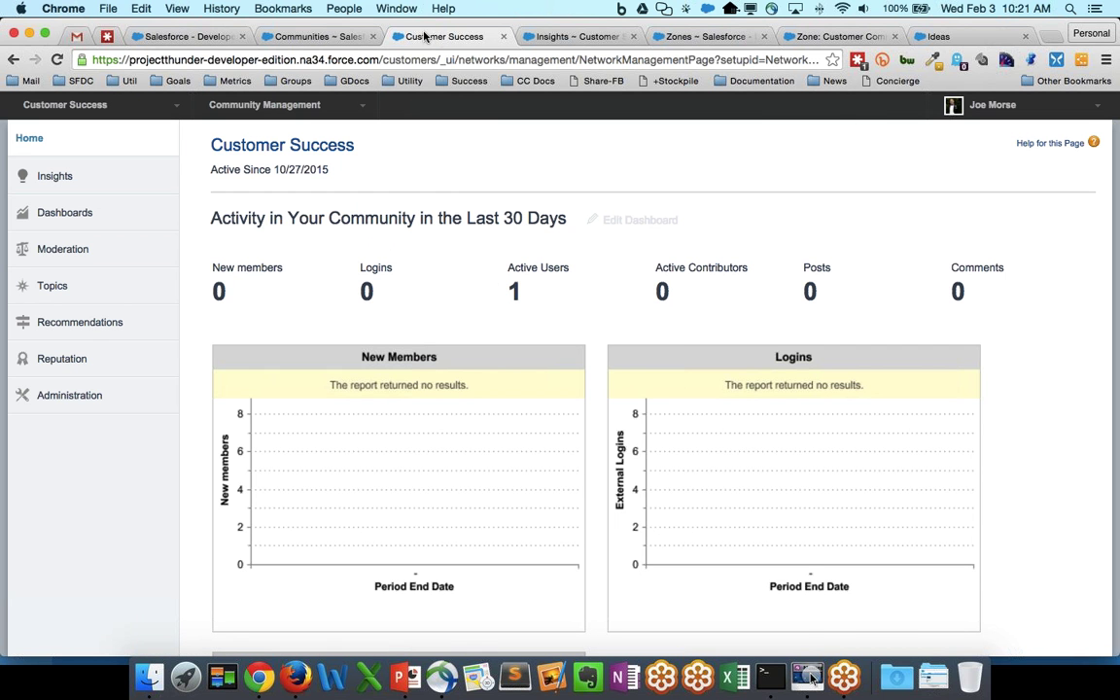
Step: Check the Insights settings page, then show the community's Popular Ideas in the Product Improvements zone
{"action": "left_click", "coordinate": [542, 39]}
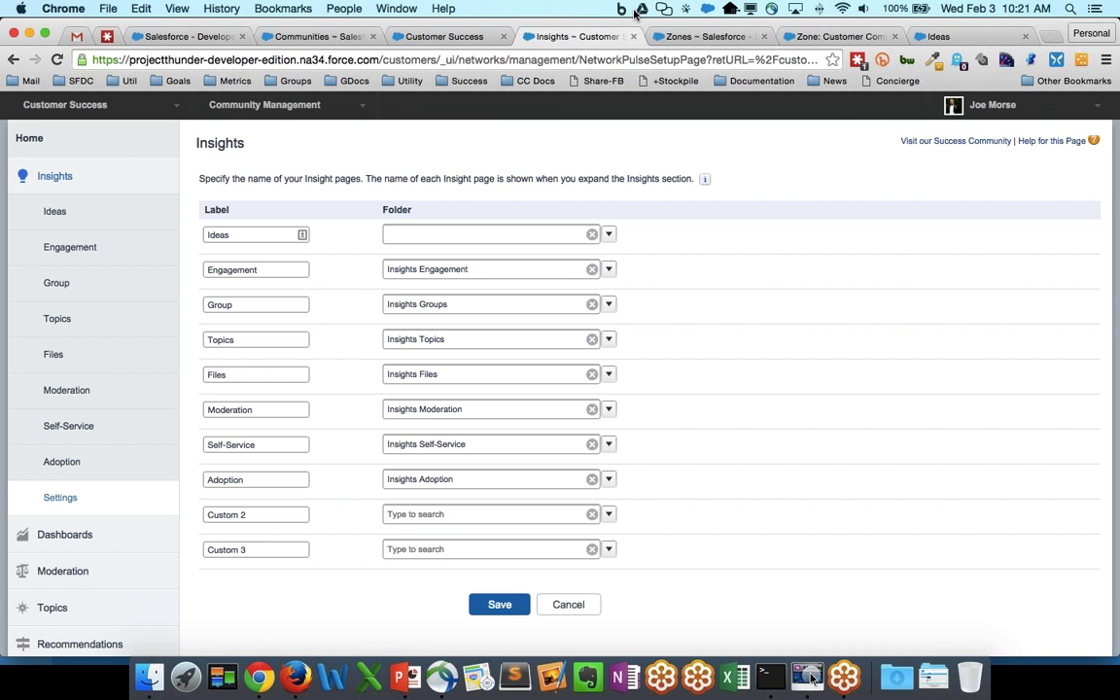
{"action": "left_click", "coordinate": [846, 37]}
{"action": "left_click", "coordinate": [942, 39]}
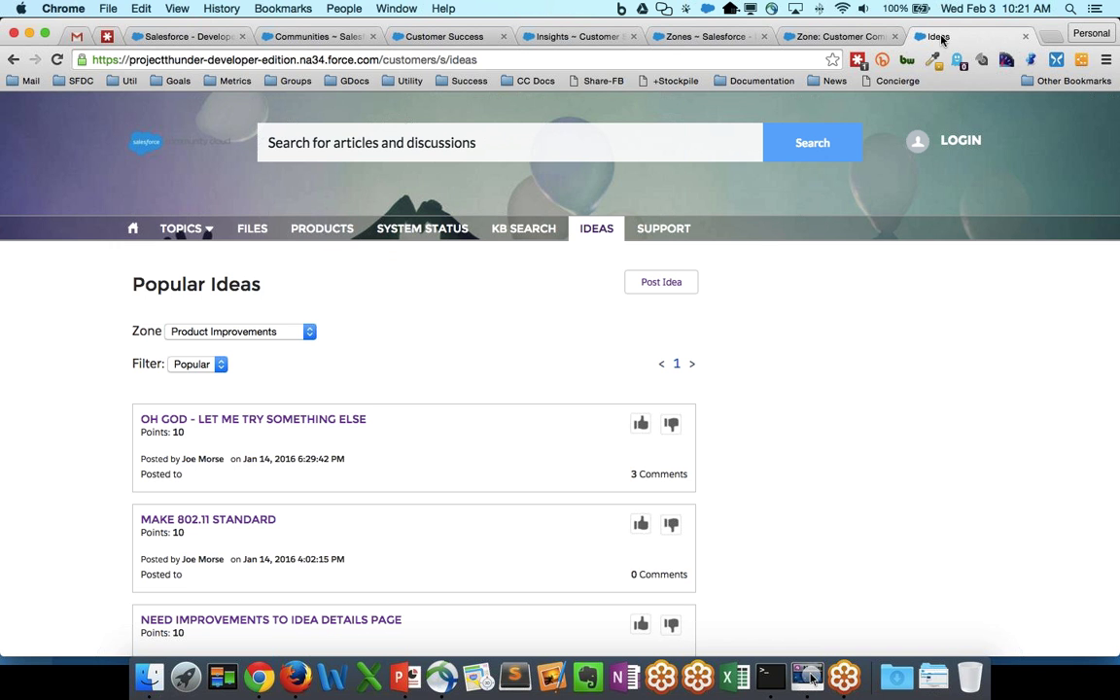
Step: Scroll Popular Ideas to see the three 10-point ideas, including 'Make 802.11 Standard'
{"action": "scroll", "coordinate": [887, 435], "scroll_direction": "down", "scroll_amount": 2}
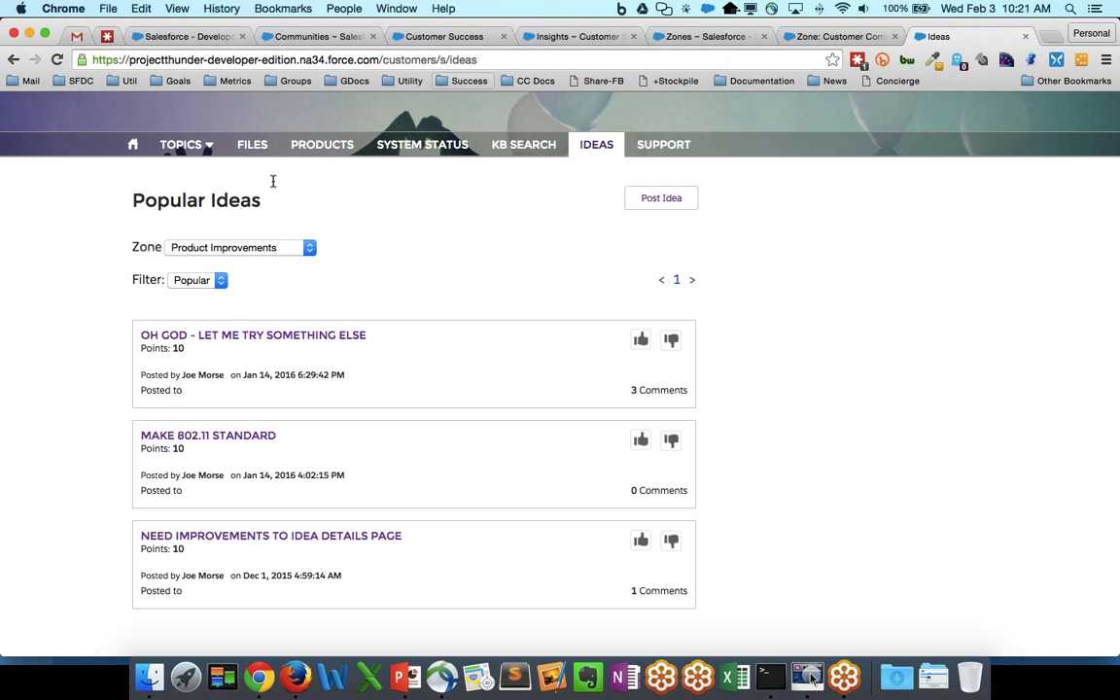
Step: Return to the Customer Success community dashboard and expand the Insights pages in the sidebar
{"action": "left_click", "coordinate": [573, 36]}
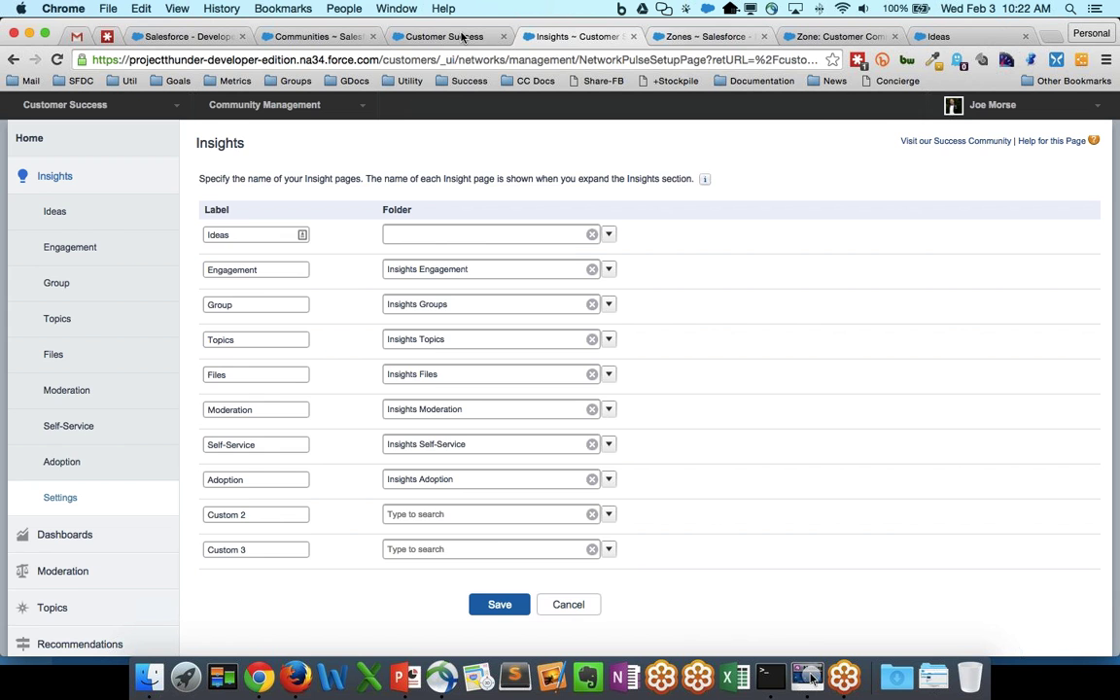
{"action": "left_click", "coordinate": [418, 36]}
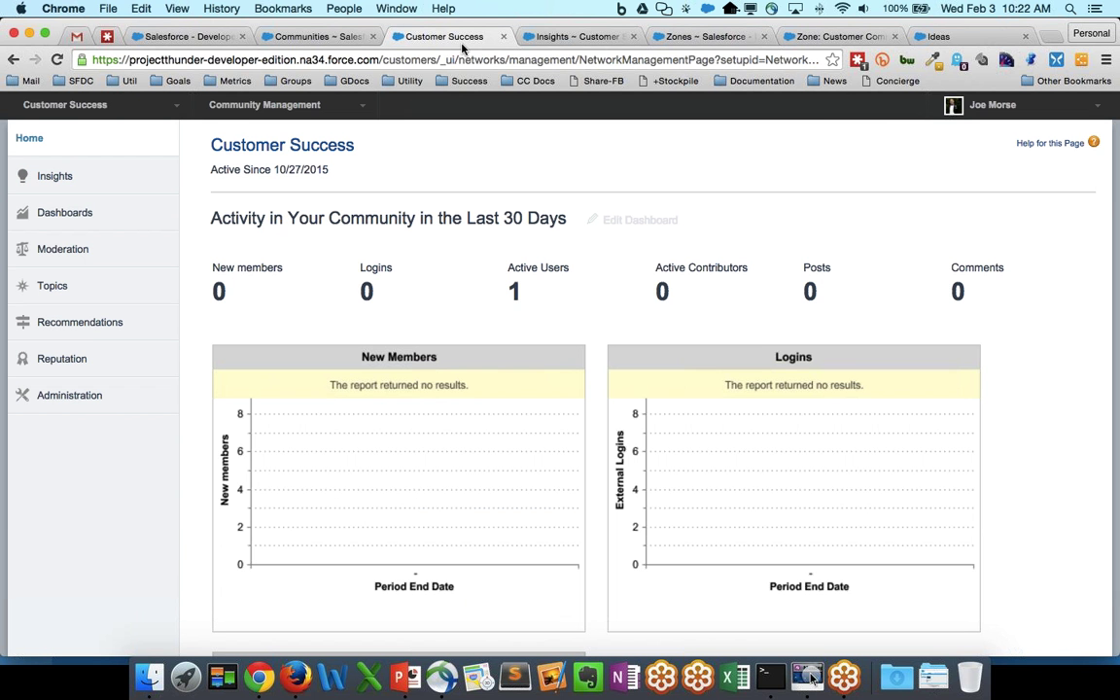
{"action": "left_click", "coordinate": [56, 176]}
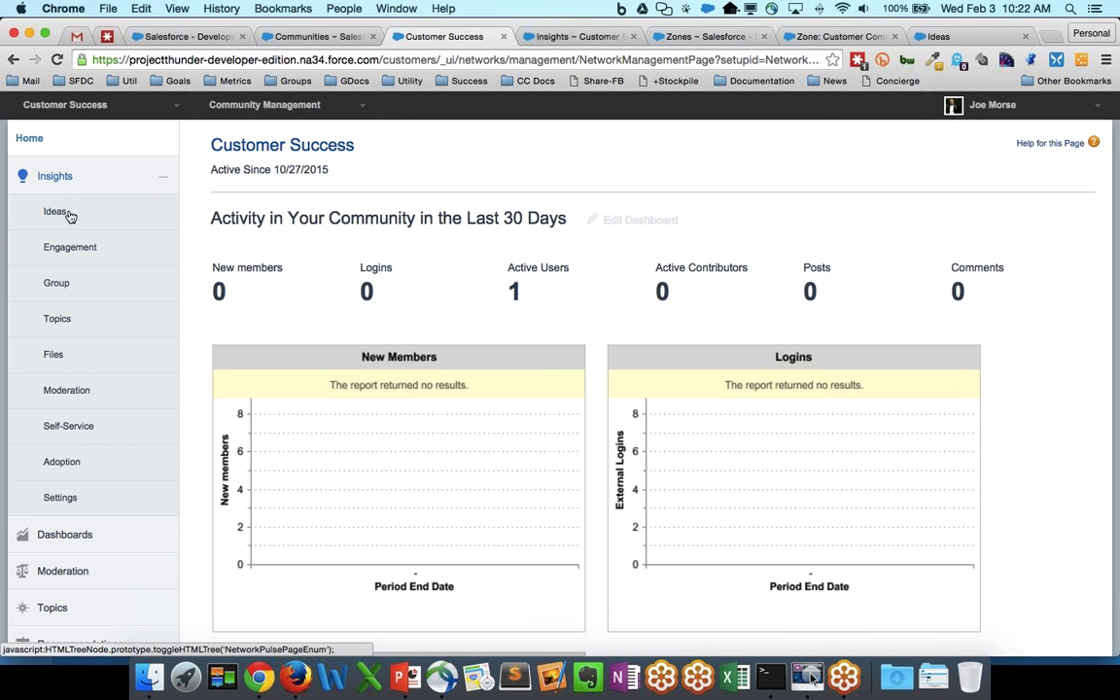
Step: Browse the Engagement Discussions By Comments report, then the empty Topics Added report
{"action": "left_click", "coordinate": [171, 257]}
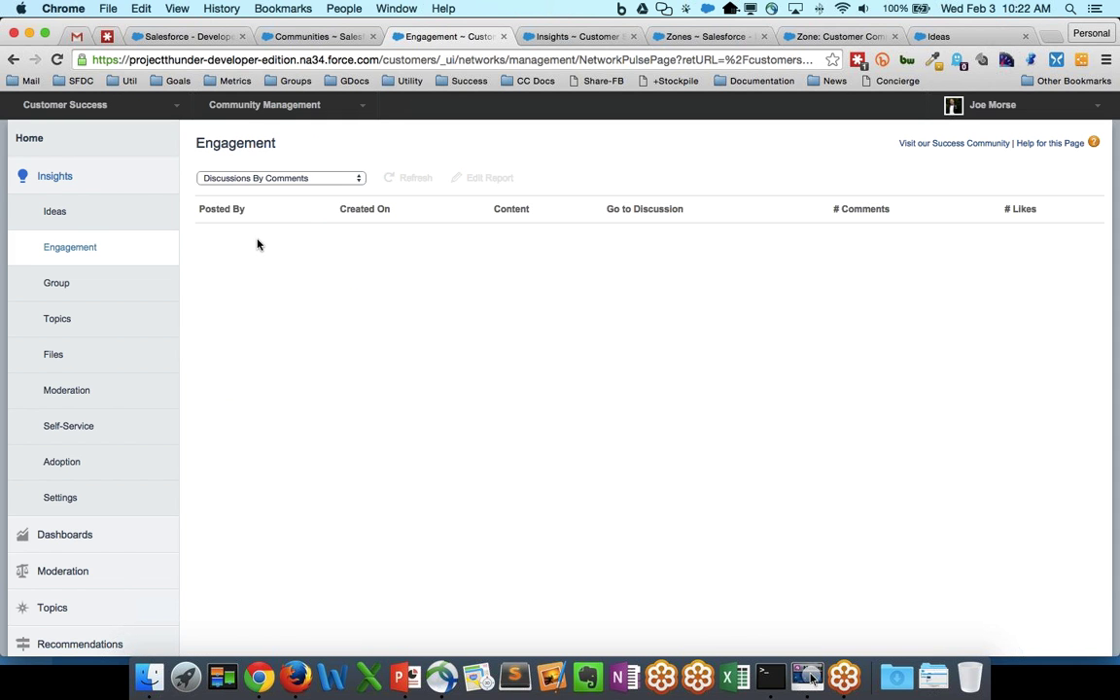
{"action": "left_click", "coordinate": [273, 178]}
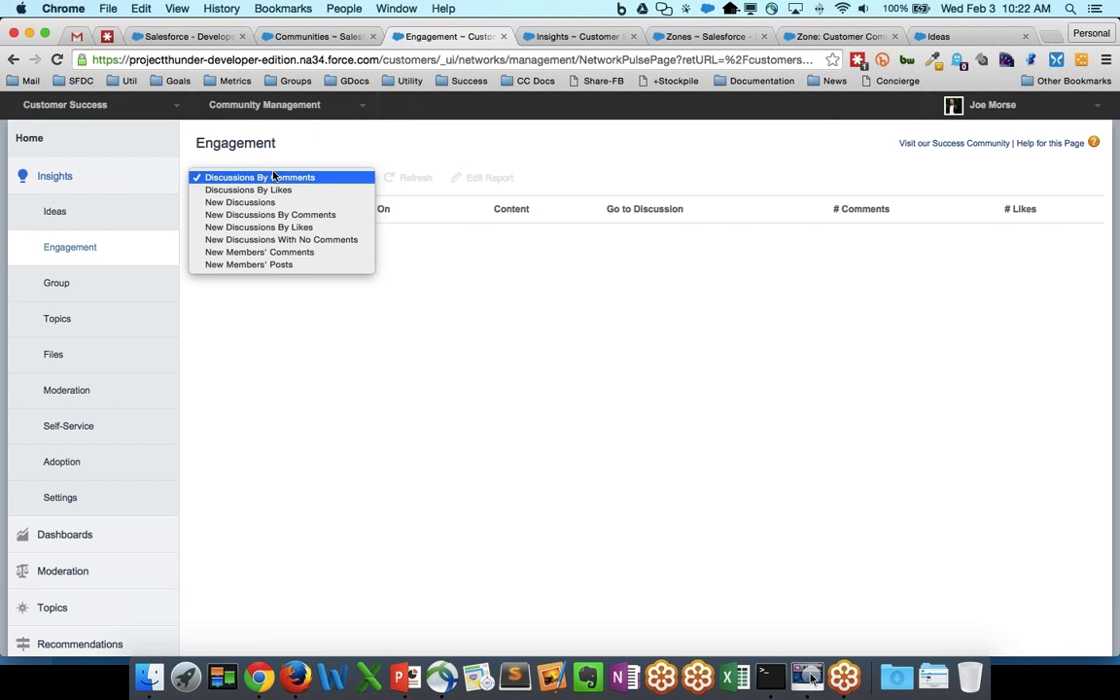
{"action": "left_click", "coordinate": [266, 179]}
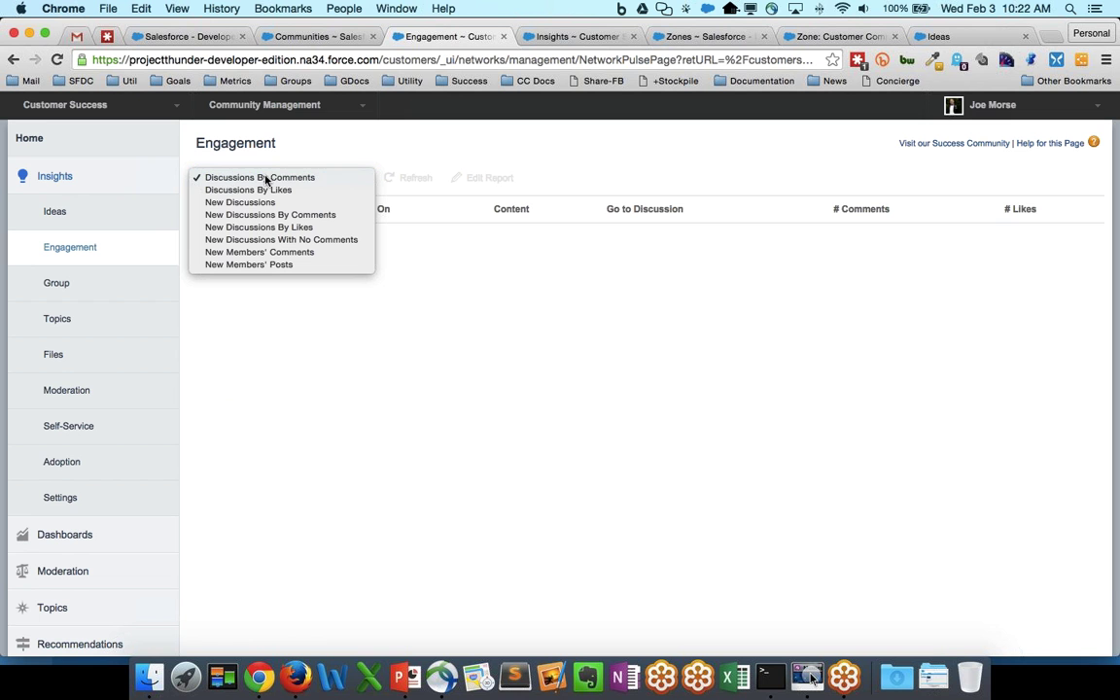
{"action": "left_click", "coordinate": [61, 318]}
{"action": "left_click", "coordinate": [60, 319]}
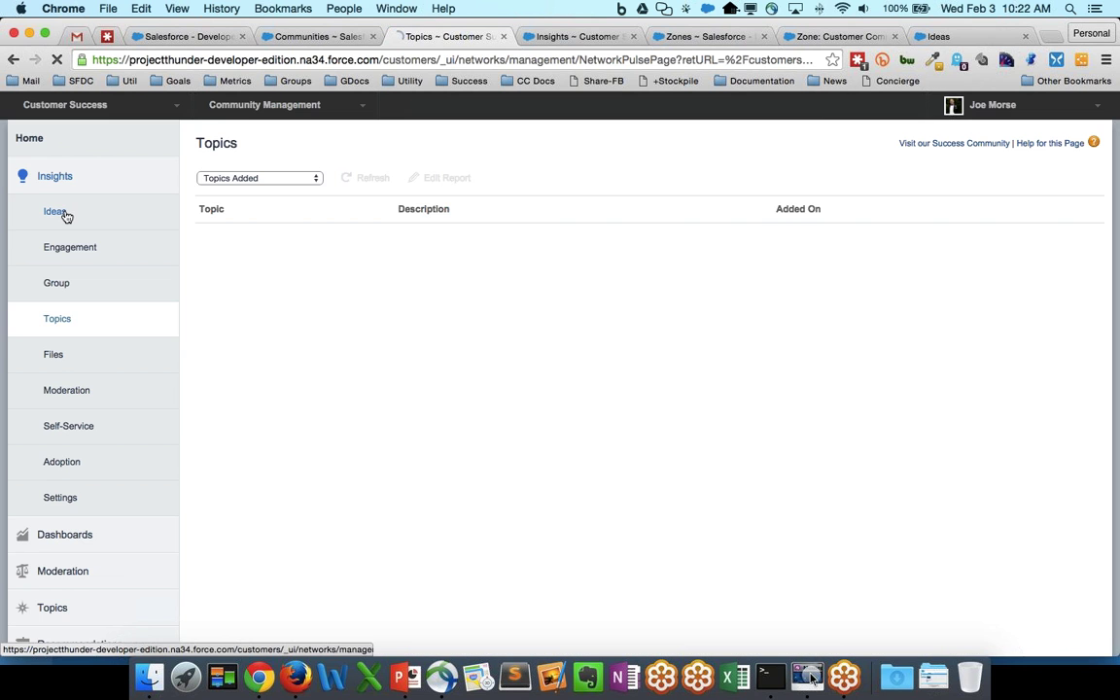
Step: Switch the Ideas report to Ideas - Top Vote Scores and open the 'Pair each new employee with a mentor' idea
{"action": "left_click", "coordinate": [64, 212]}
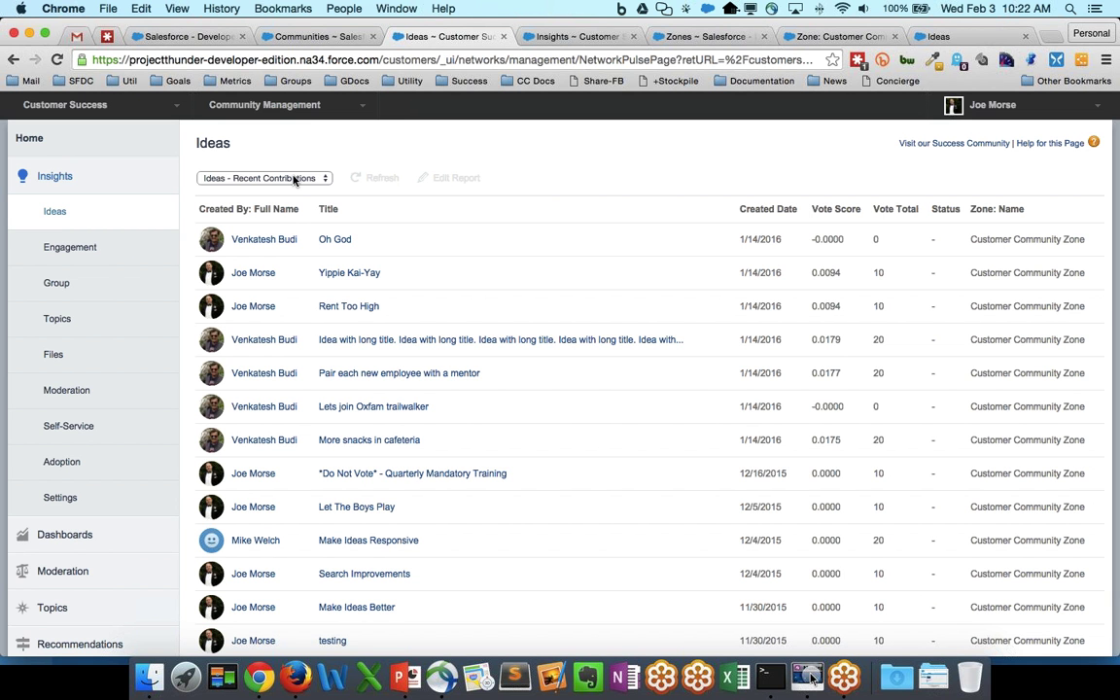
{"action": "left_click", "coordinate": [294, 179]}
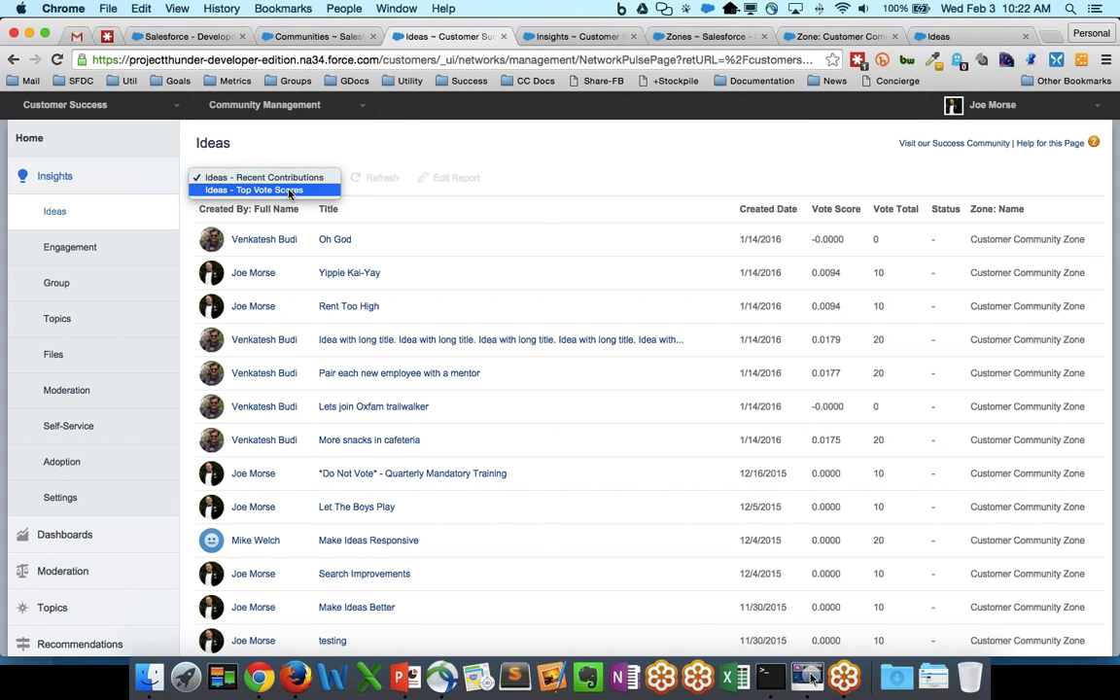
{"action": "left_click", "coordinate": [304, 190]}
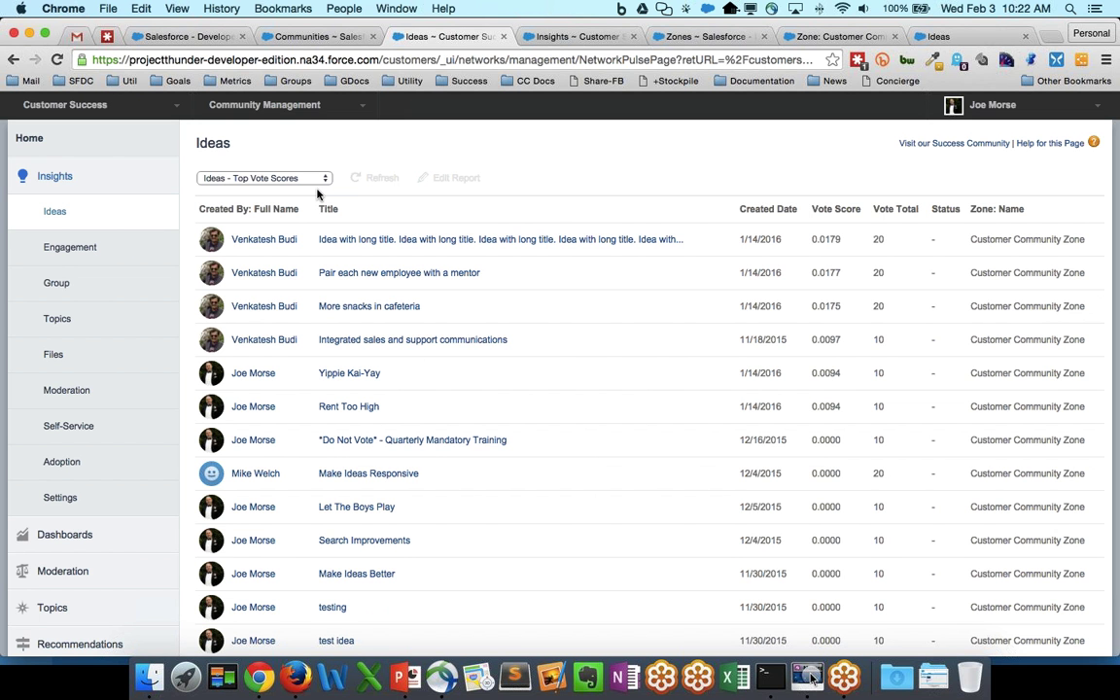
{"action": "left_click", "coordinate": [381, 274]}
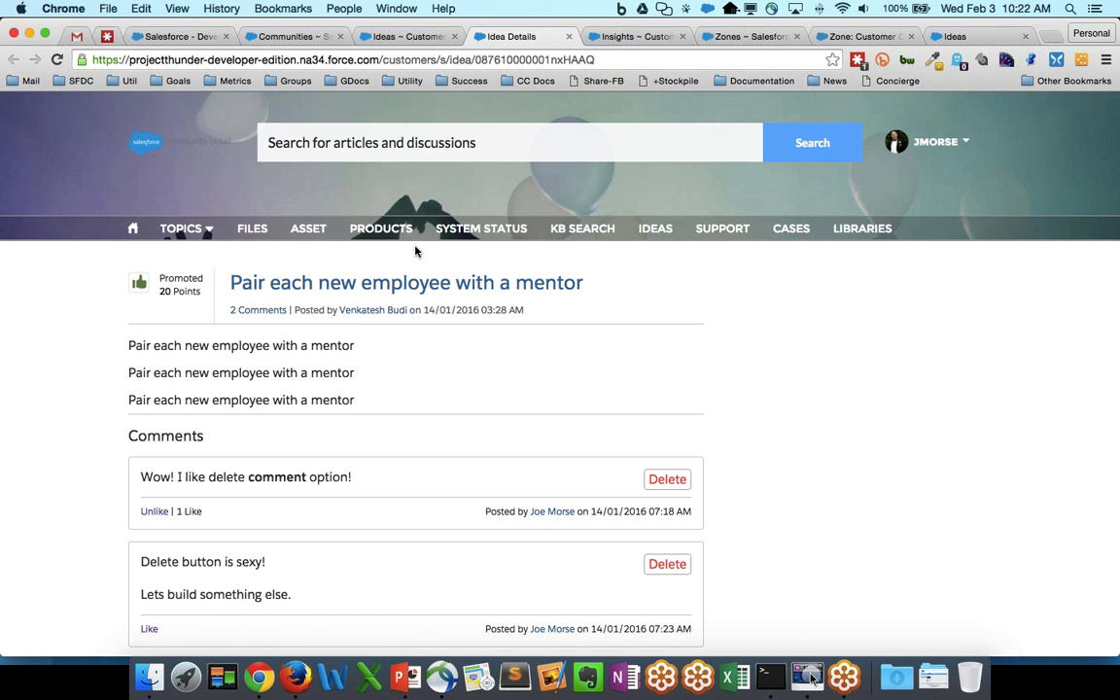
Step: Return to the Ideas report, then present the three-step Insights for Ideas Configuration slide
{"action": "left_click", "coordinate": [394, 36]}
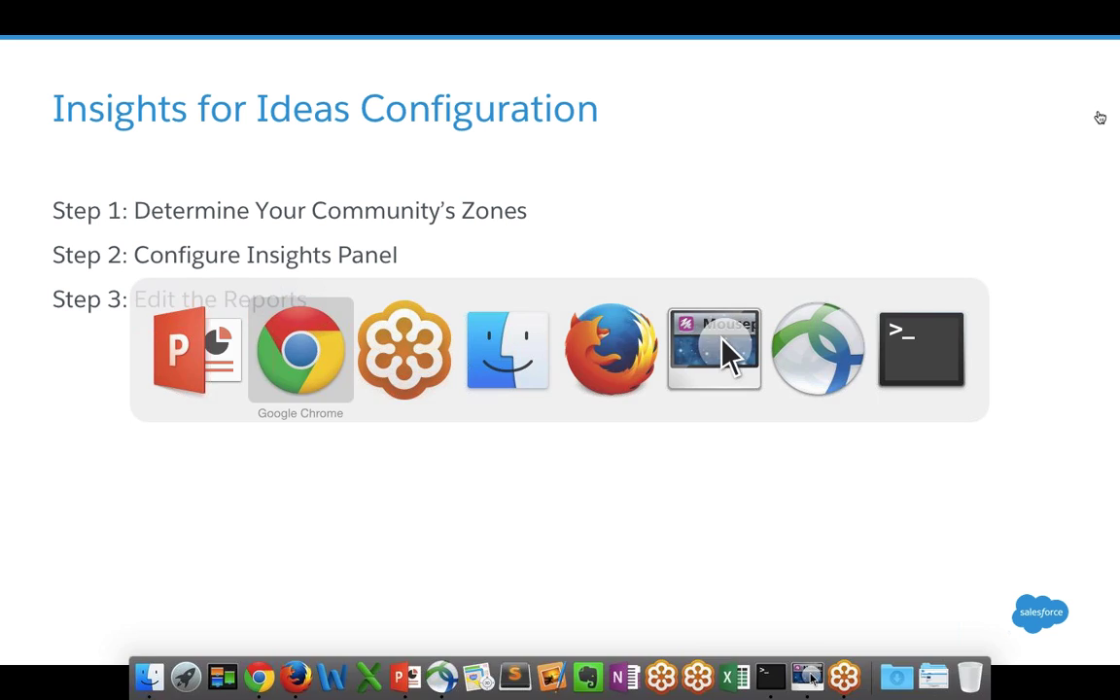
Step: Go from the Salesforce home page into Setup and list All Communities, with Customer Success Active
{"action": "left_click", "coordinate": [175, 36]}
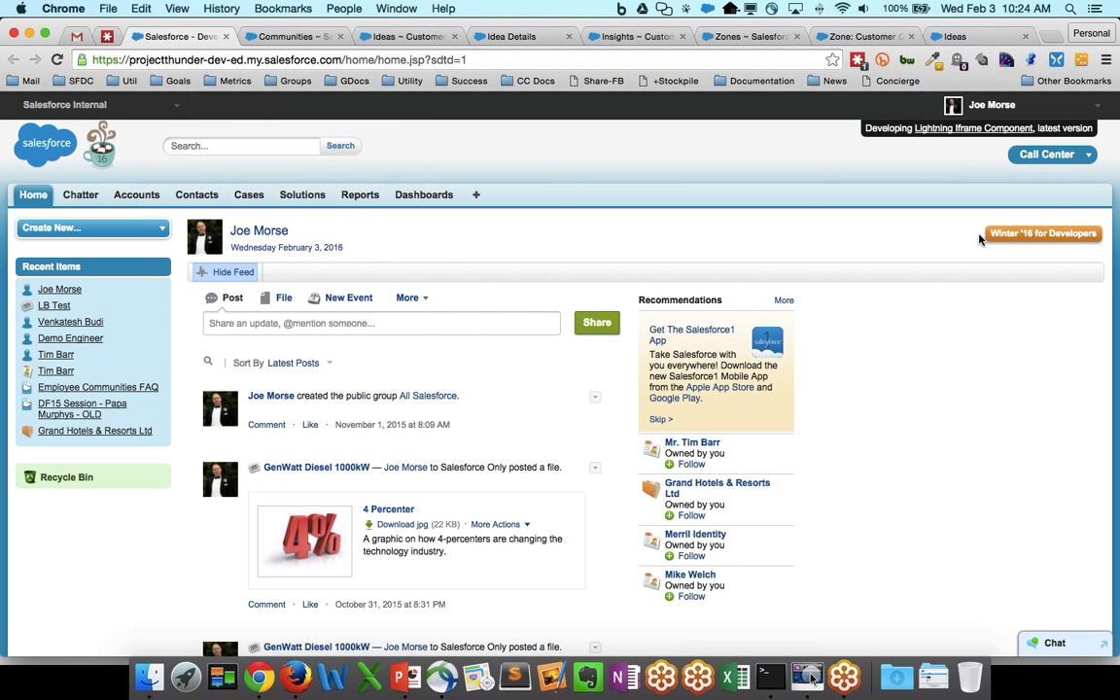
{"action": "left_click", "coordinate": [992, 104]}
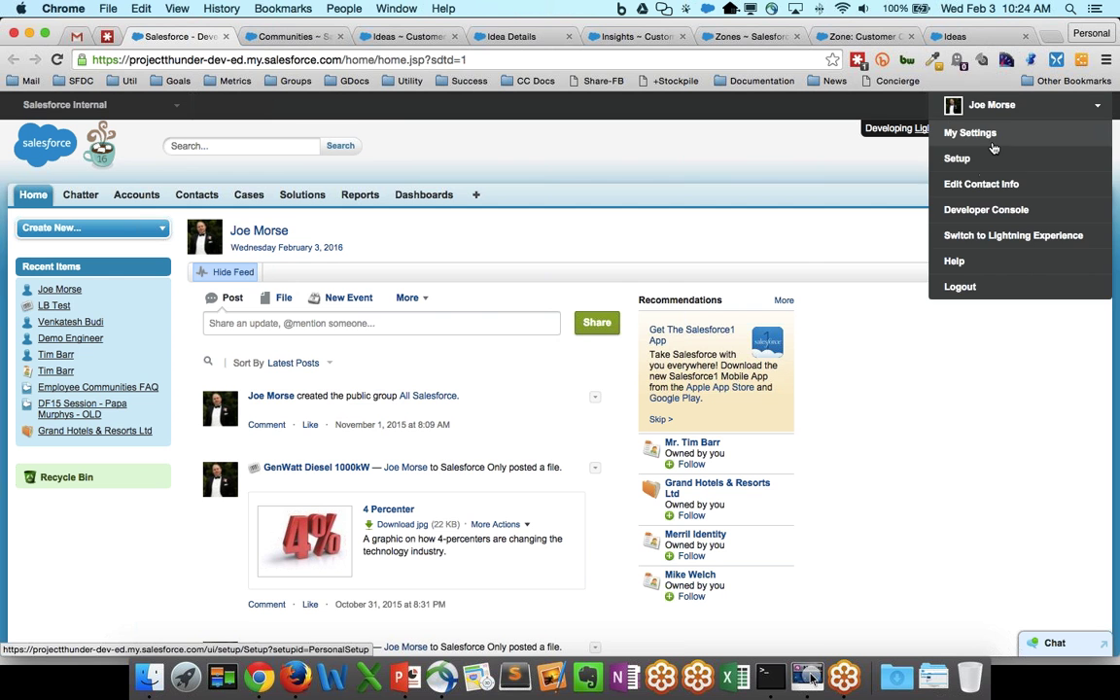
{"action": "left_click", "coordinate": [978, 167]}
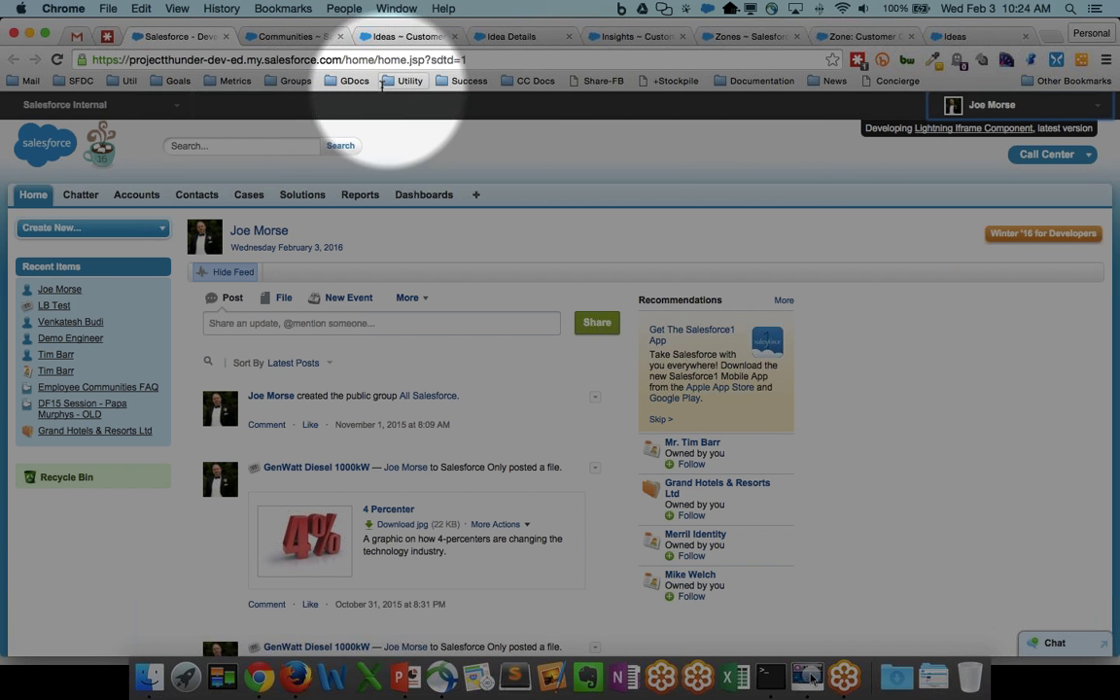
{"action": "left_click", "coordinate": [336, 43]}
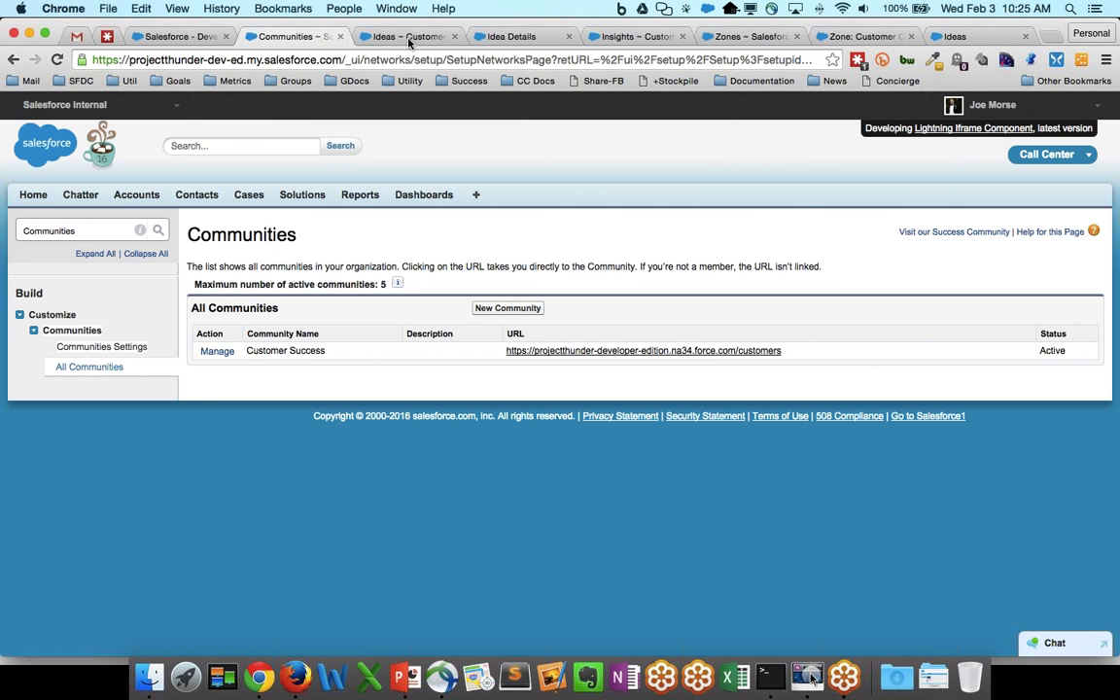
Step: Search setup for 'zones' and confirm Customer Community Zone is visible and belongs to Customer Success
{"action": "left_click", "coordinate": [410, 39]}
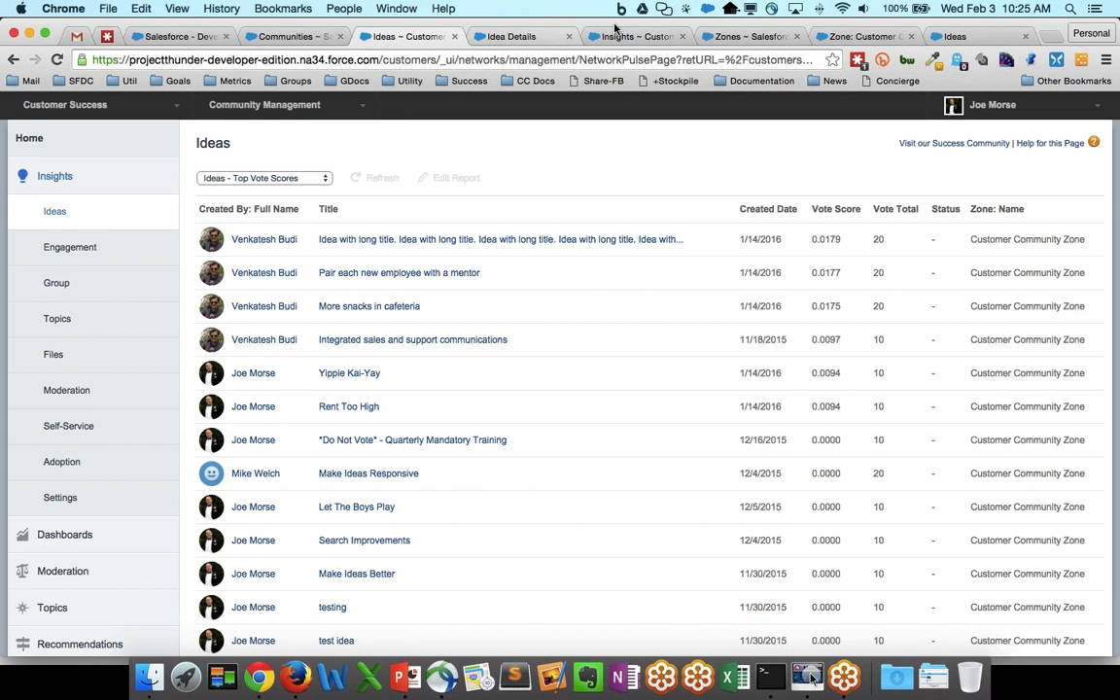
{"action": "left_click", "coordinate": [733, 36]}
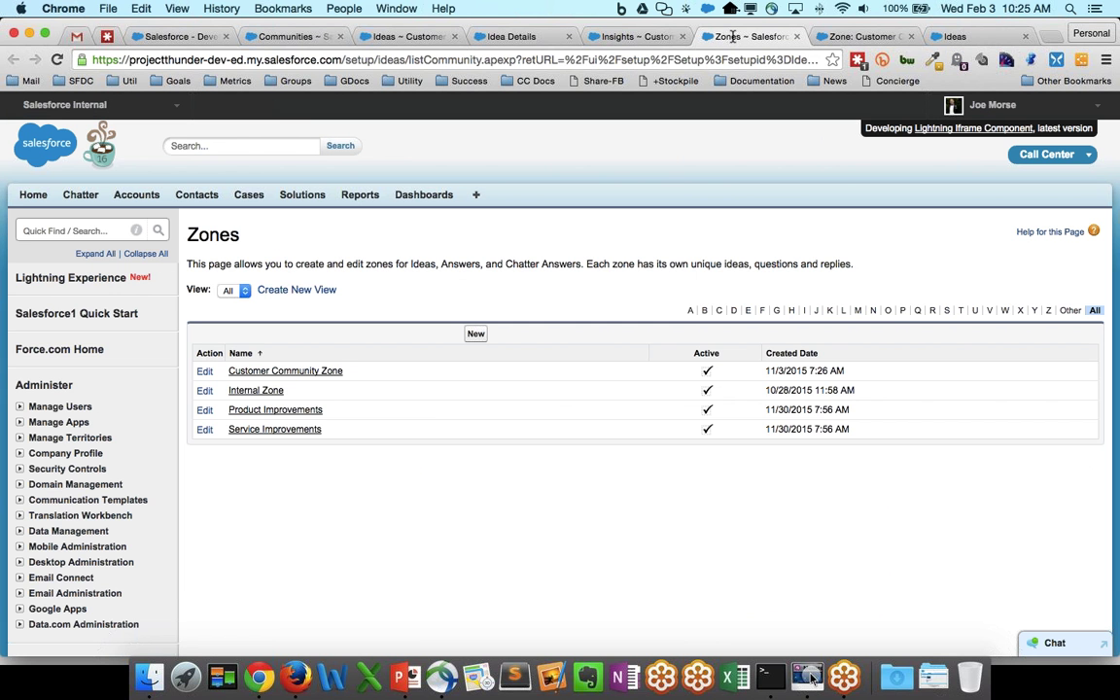
{"action": "left_click", "coordinate": [67, 232]}
{"action": "type", "text": "zones"}
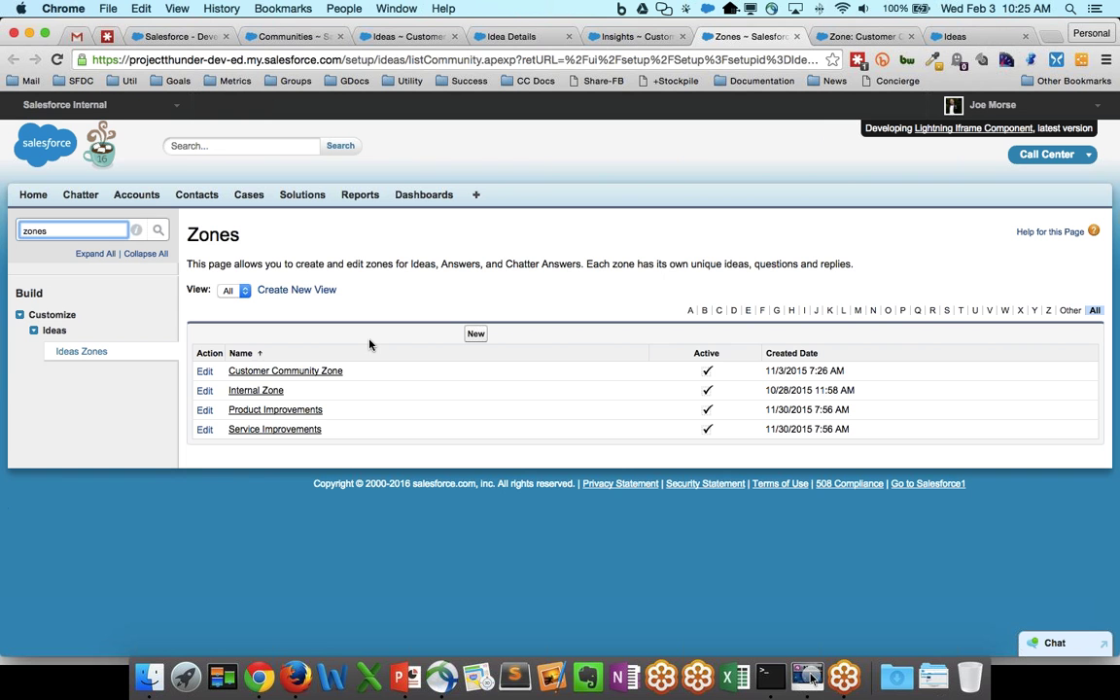
{"action": "left_click", "coordinate": [309, 373]}
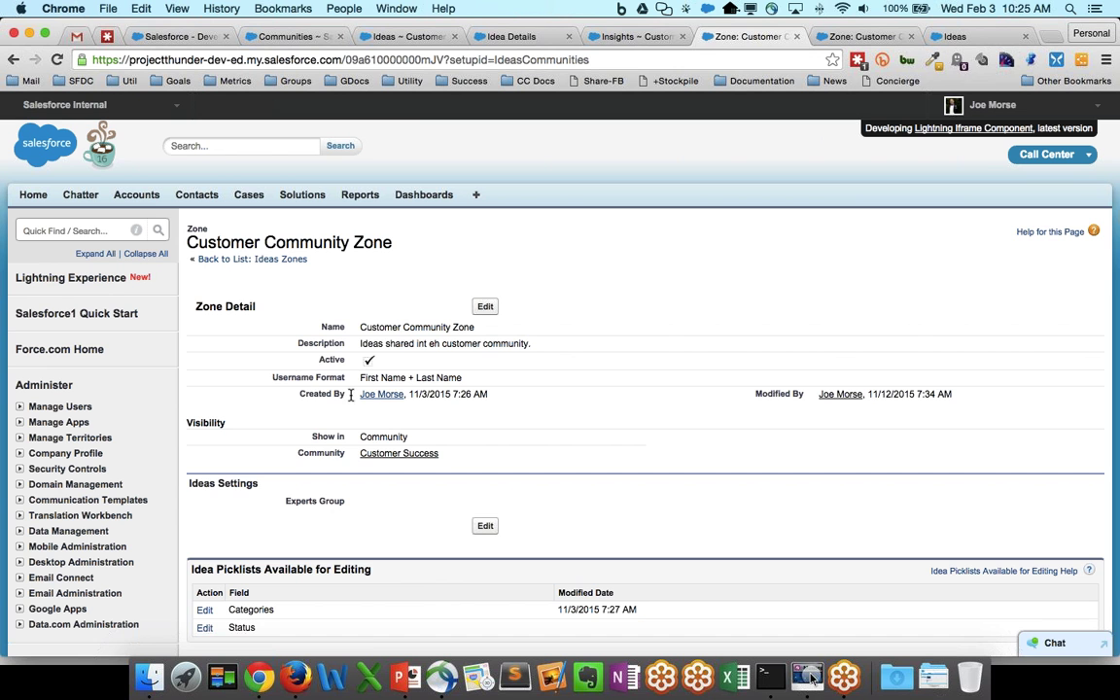
{"action": "left_click", "coordinate": [485, 307]}
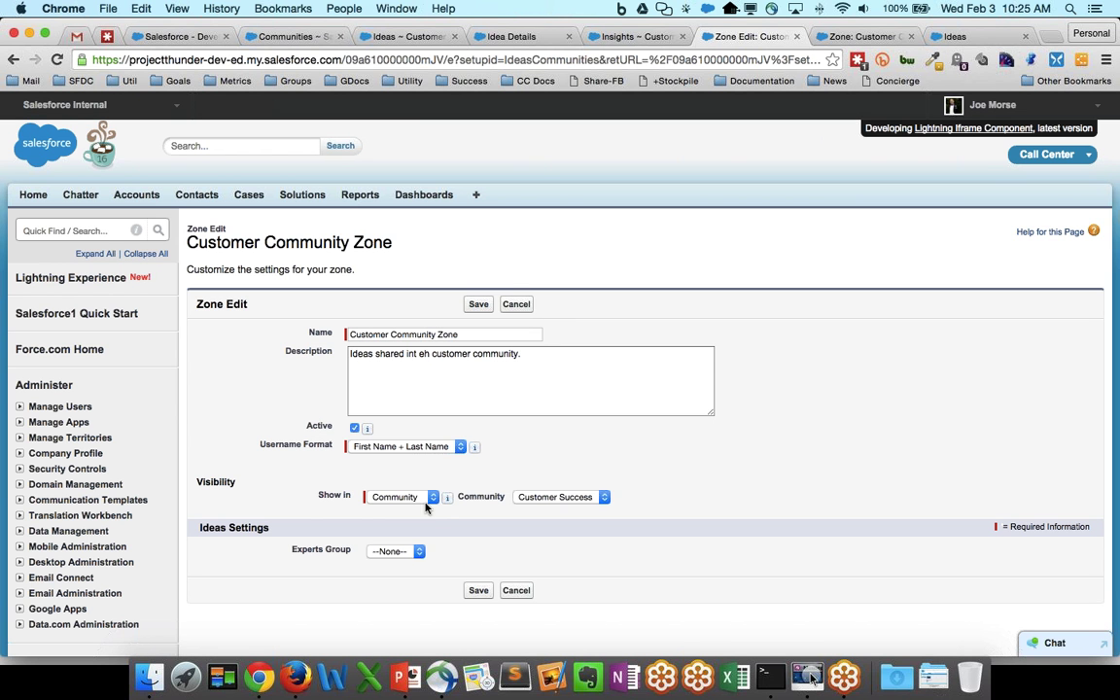
{"action": "left_click", "coordinate": [416, 499]}
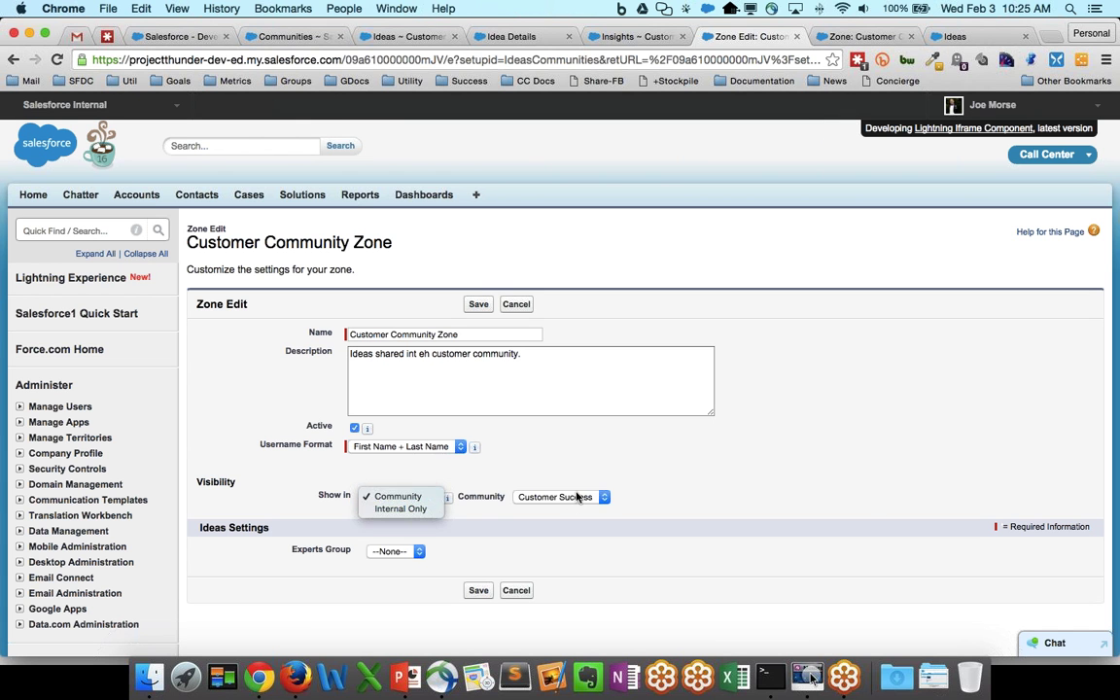
{"action": "left_click", "coordinate": [576, 497]}
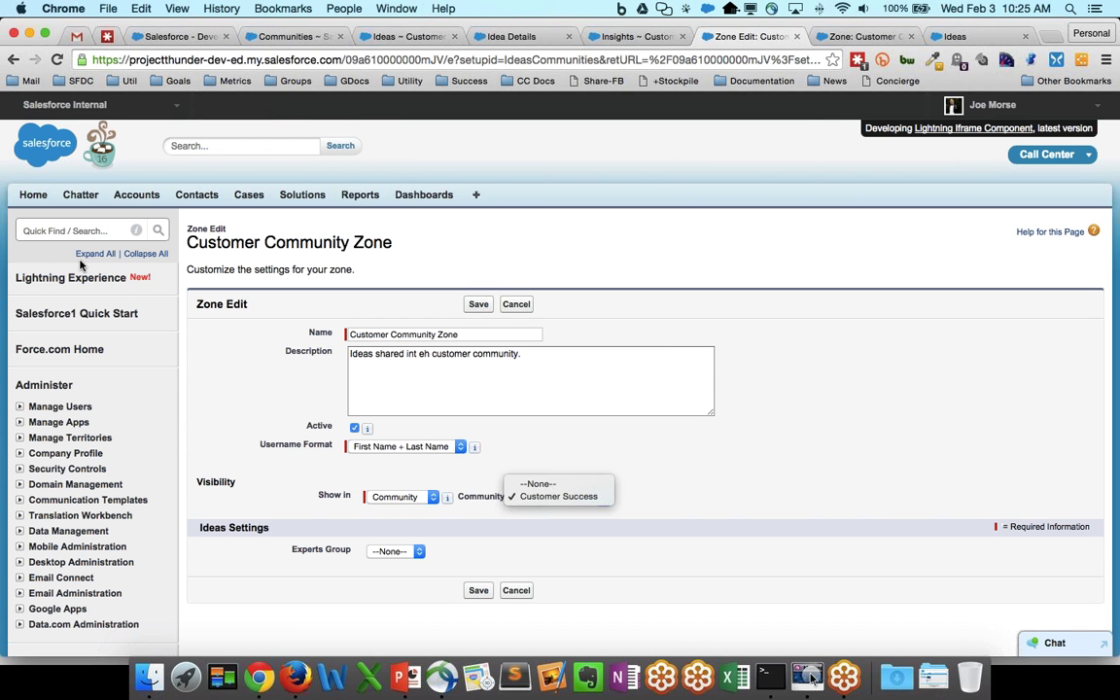
{"action": "key", "text": "Escape"}
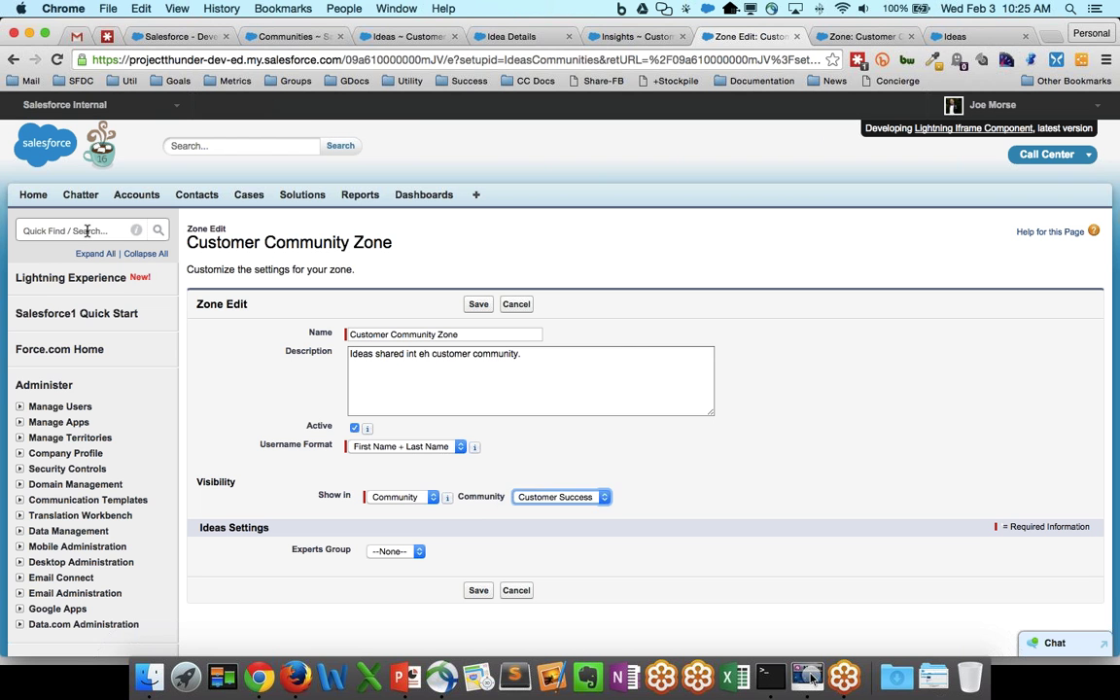
Step: Open Customer Community Zone from Ideas Zones in a new tab and select its record ID in the URL
{"action": "left_click", "coordinate": [86, 230]}
{"action": "type", "text": "zone"}
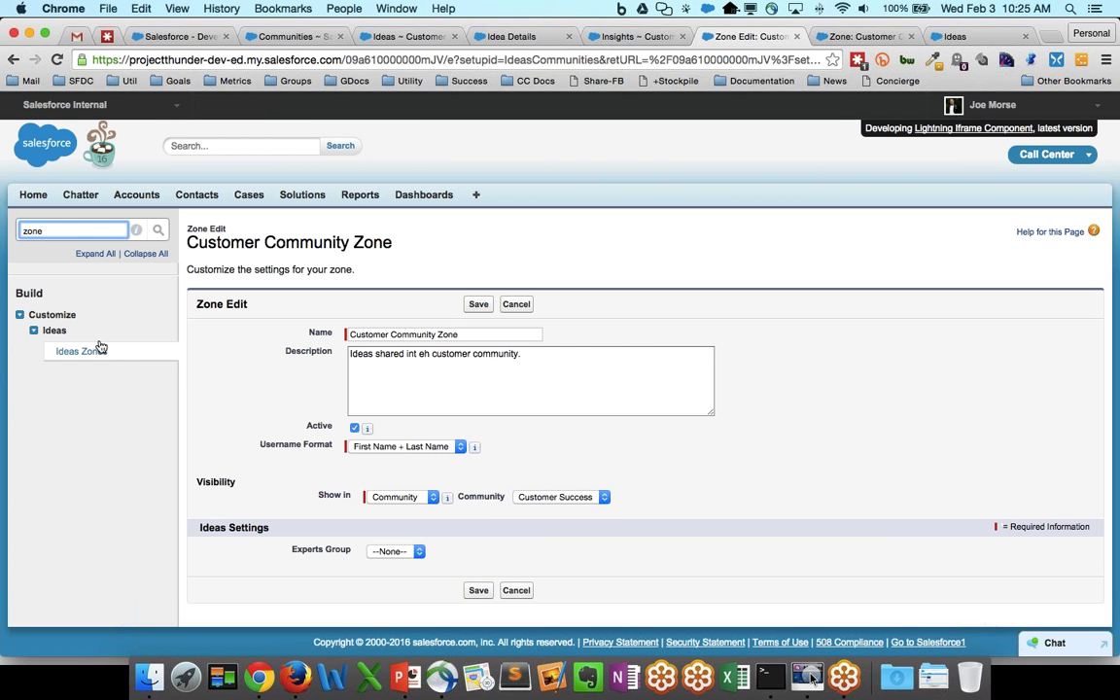
{"action": "left_click", "coordinate": [92, 351]}
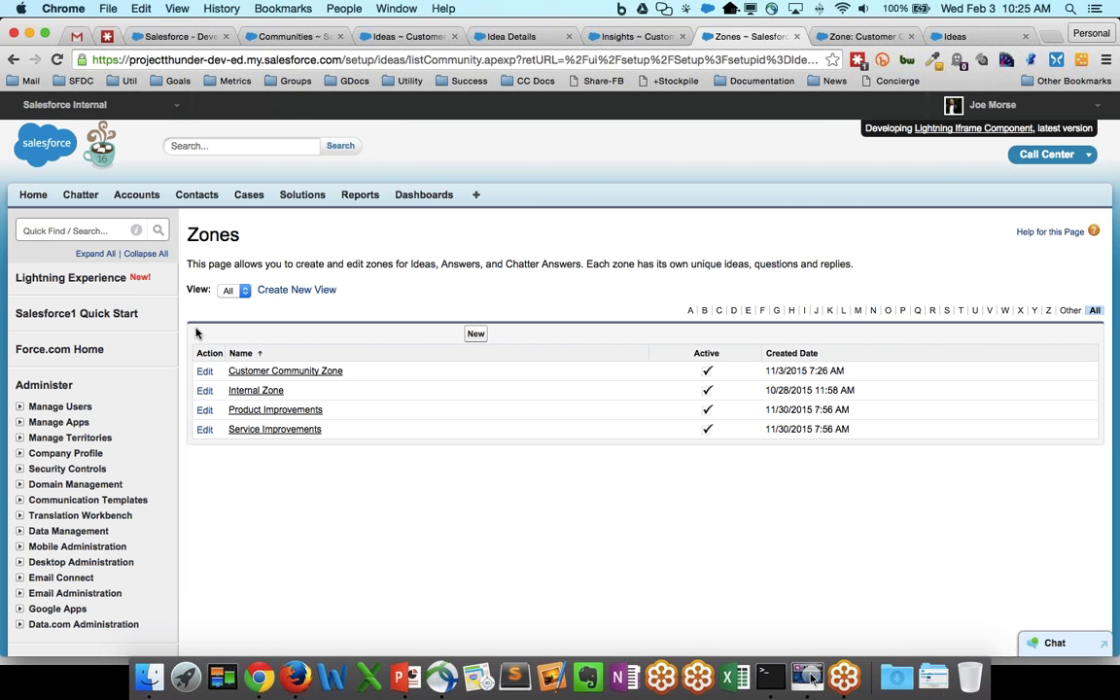
{"action": "left_click", "coordinate": [285, 371], "text": "super"}
{"action": "left_click", "coordinate": [753, 37]}
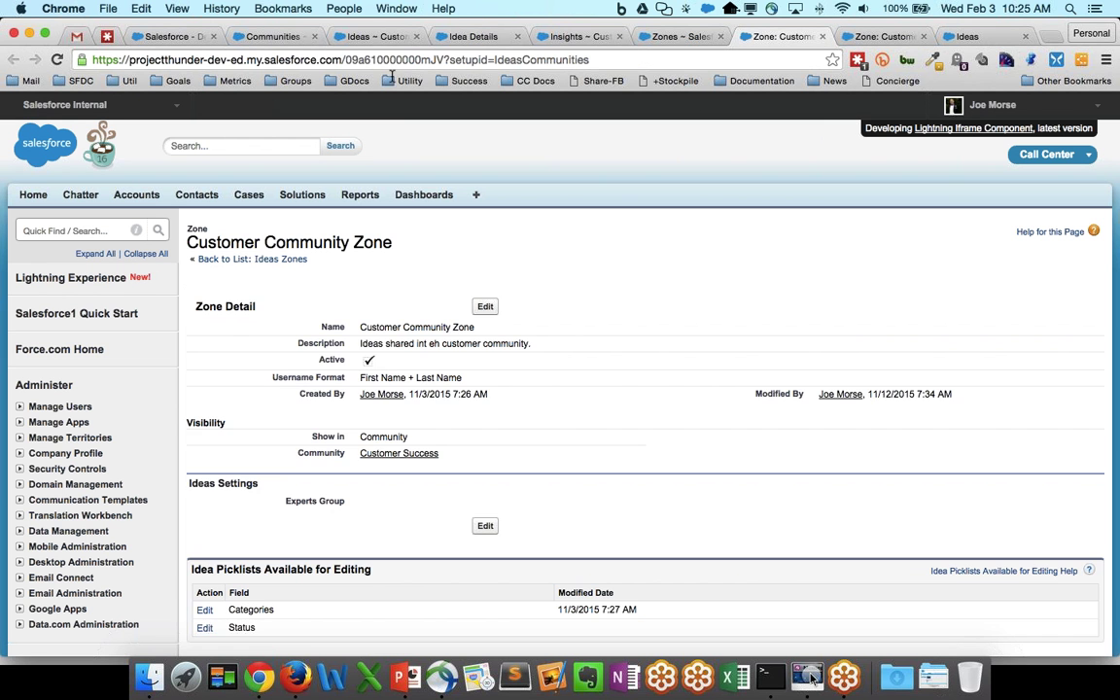
{"action": "double_click", "coordinate": [387, 61]}
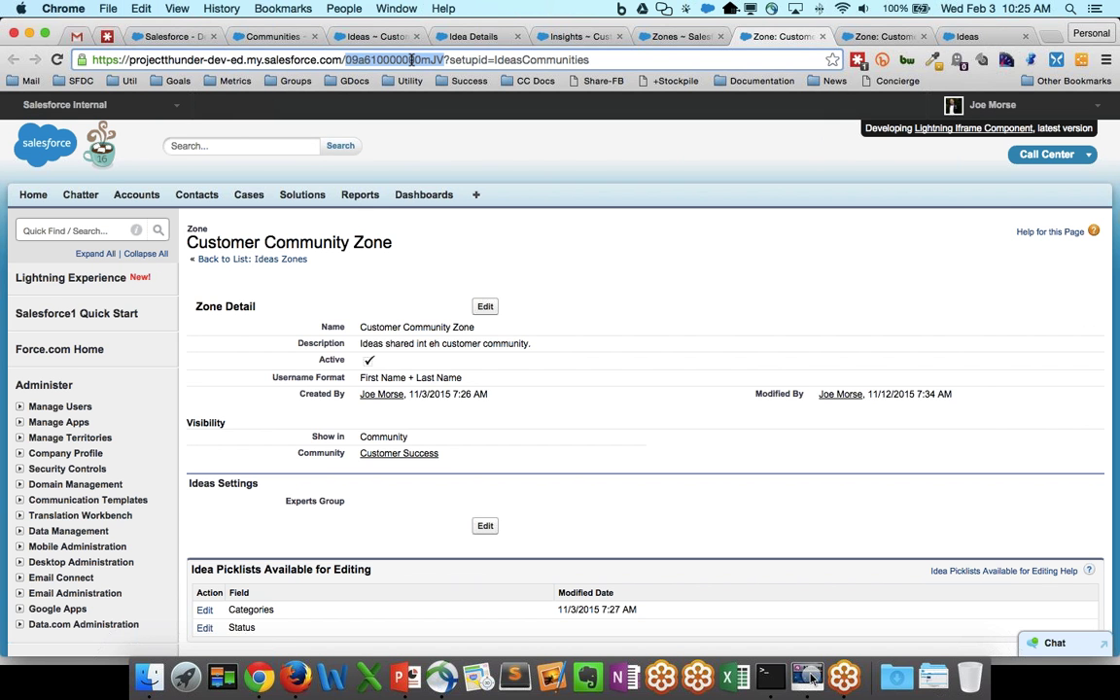
{"action": "key", "text": "super+Tab"}
{"action": "key", "text": "Escape"}
Step: Go to the Customer Success Community Management home, showing one active user, and expand Insights
{"action": "left_click", "coordinate": [277, 39]}
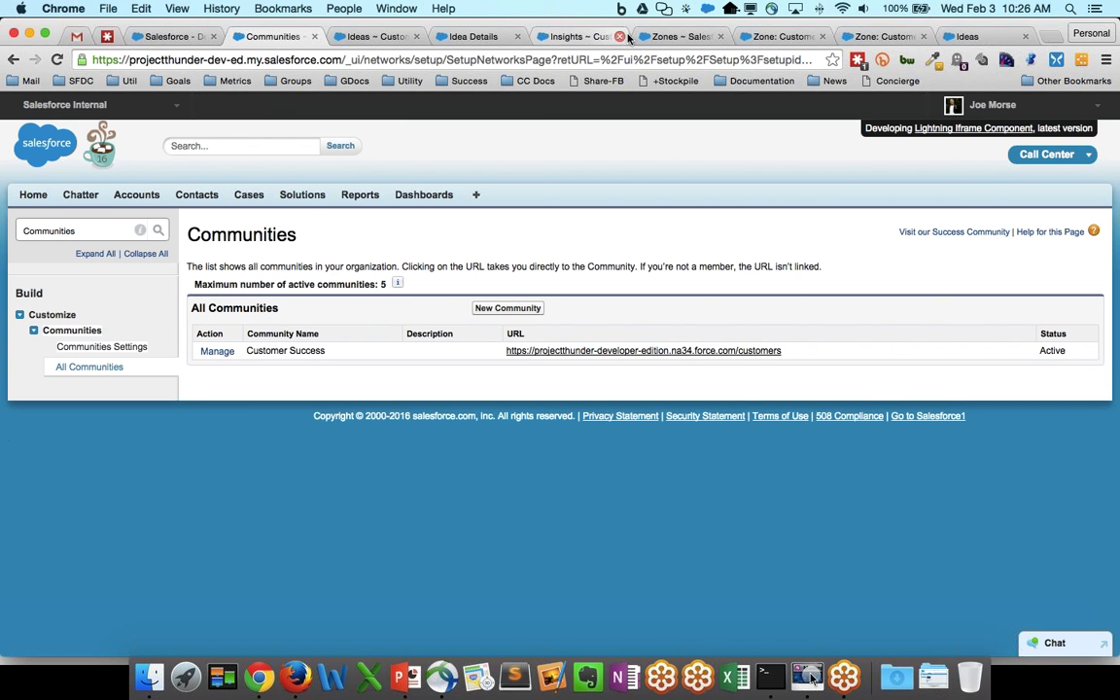
{"action": "left_click", "coordinate": [562, 38]}
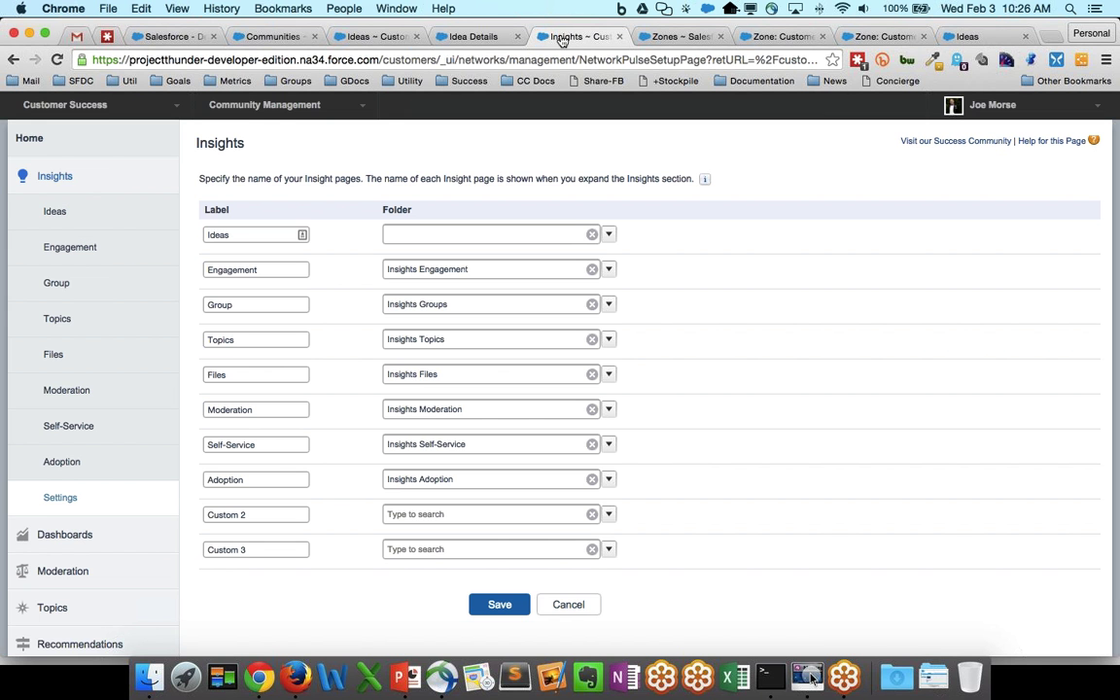
{"action": "left_click", "coordinate": [95, 148]}
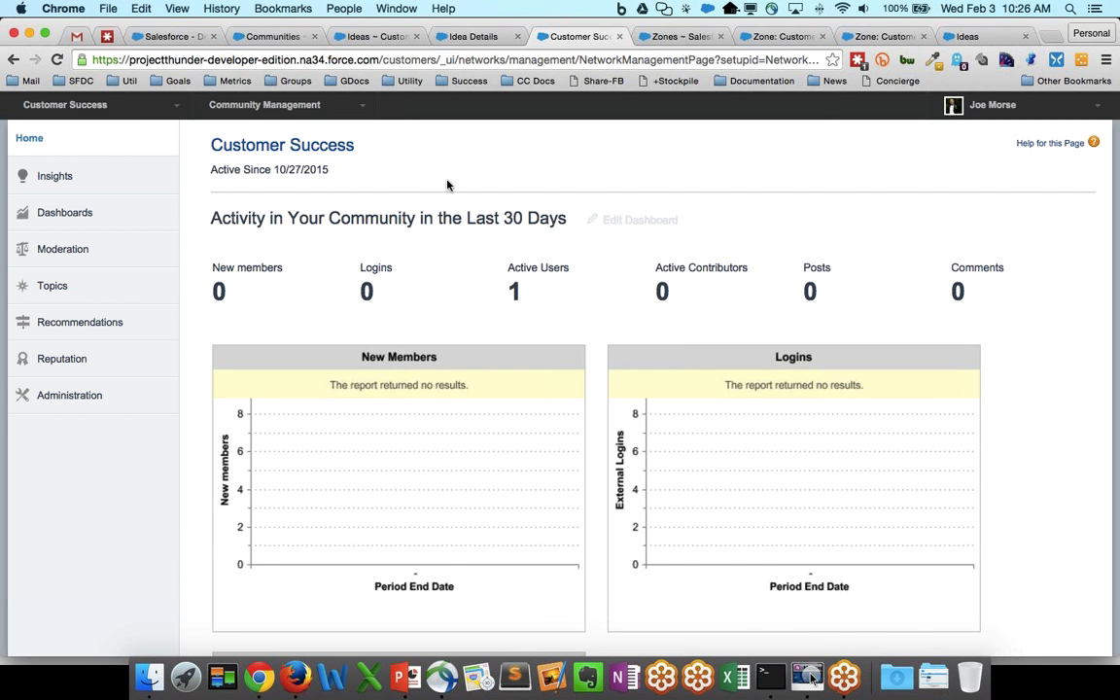
{"action": "left_click", "coordinate": [82, 177]}
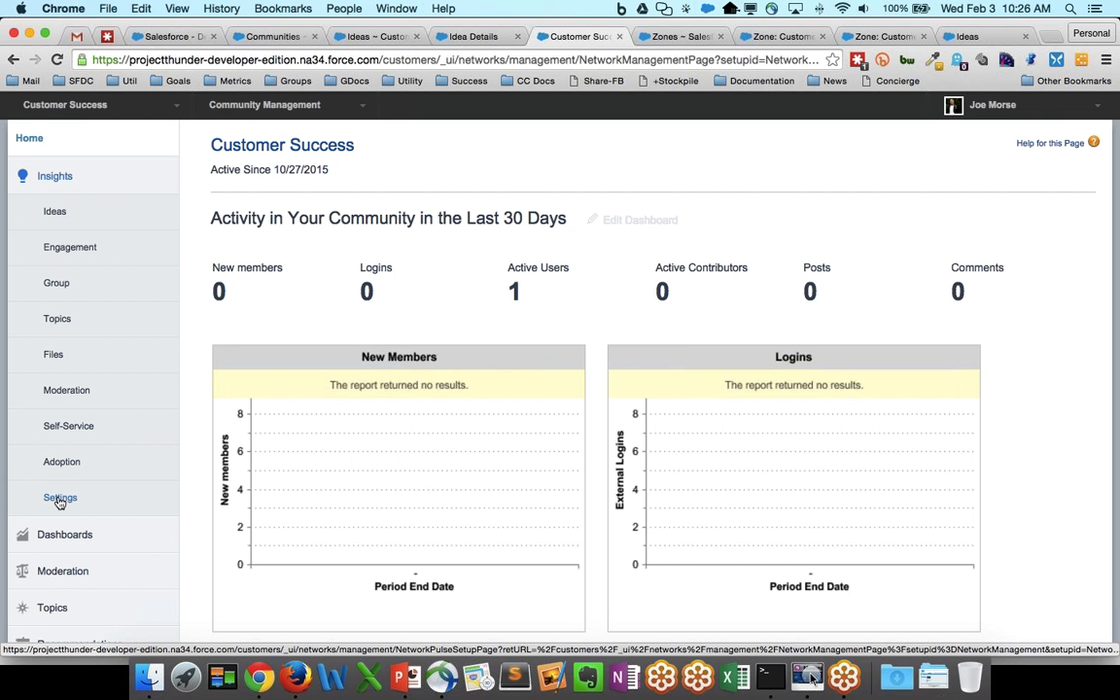
Step: In Insights Settings, set the Ideas row's folder to Insights Ideas by searching 'Insi'
{"action": "left_click", "coordinate": [59, 498]}
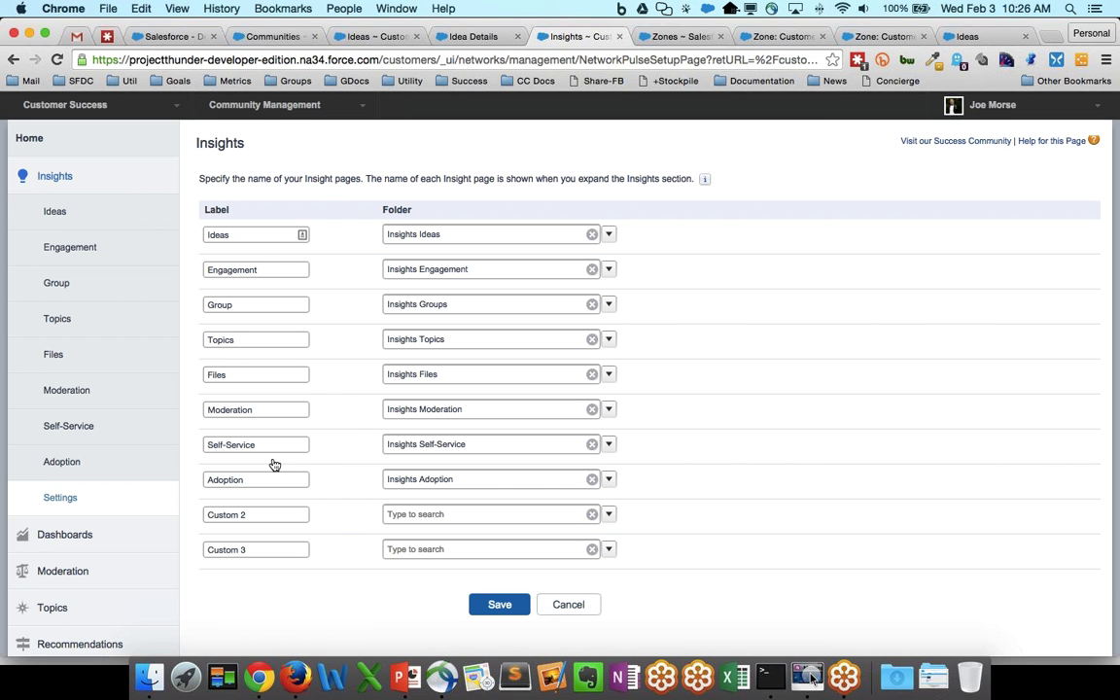
{"action": "left_click", "coordinate": [220, 237]}
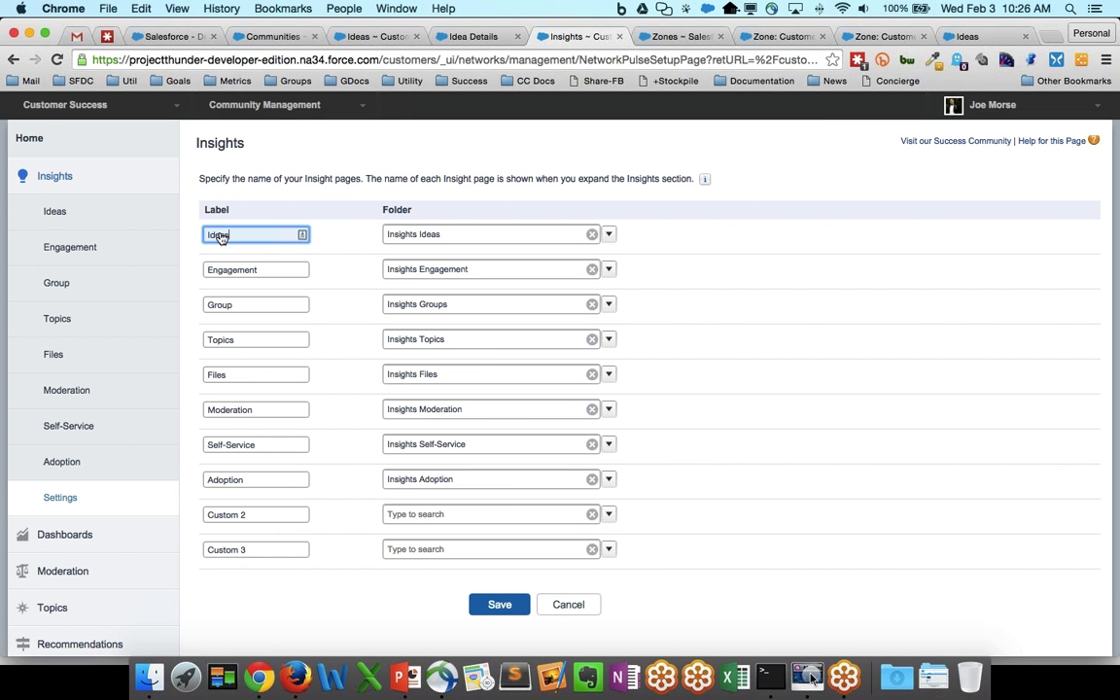
{"action": "double_click", "coordinate": [219, 236]}
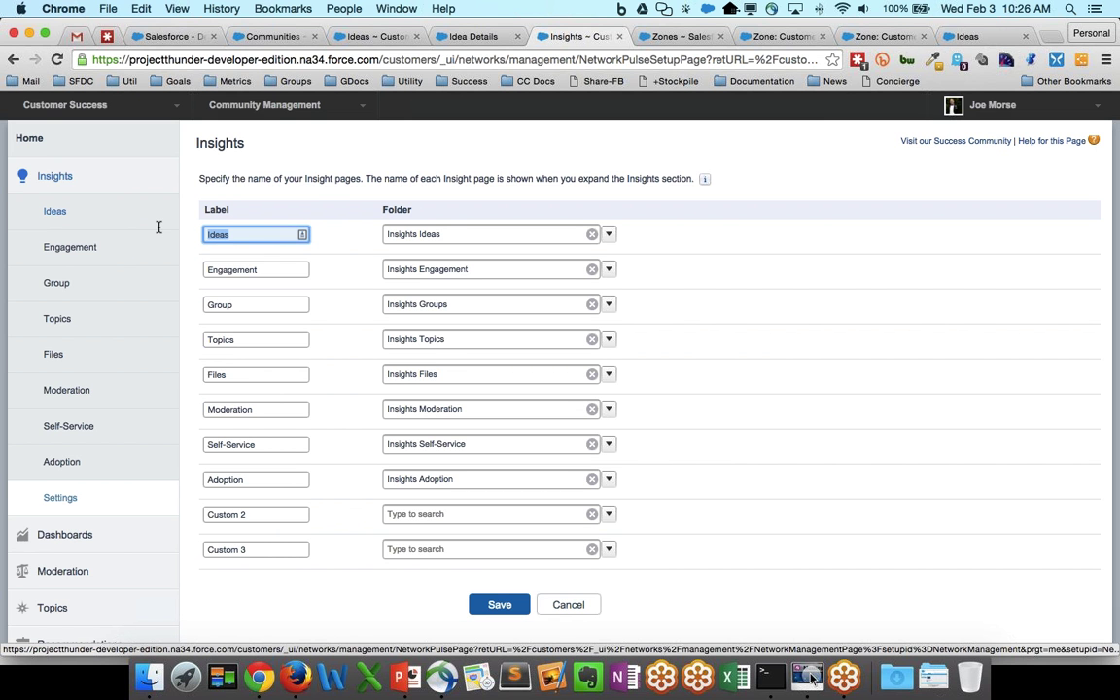
{"action": "left_click", "coordinate": [445, 229]}
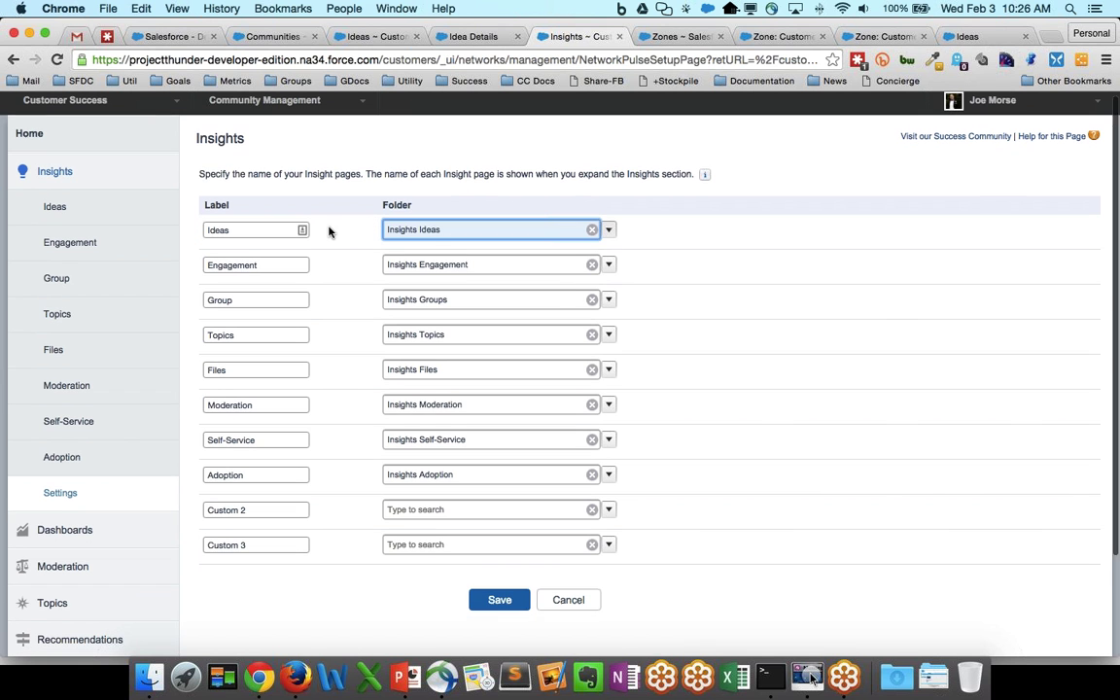
{"action": "type", "text": "I"}
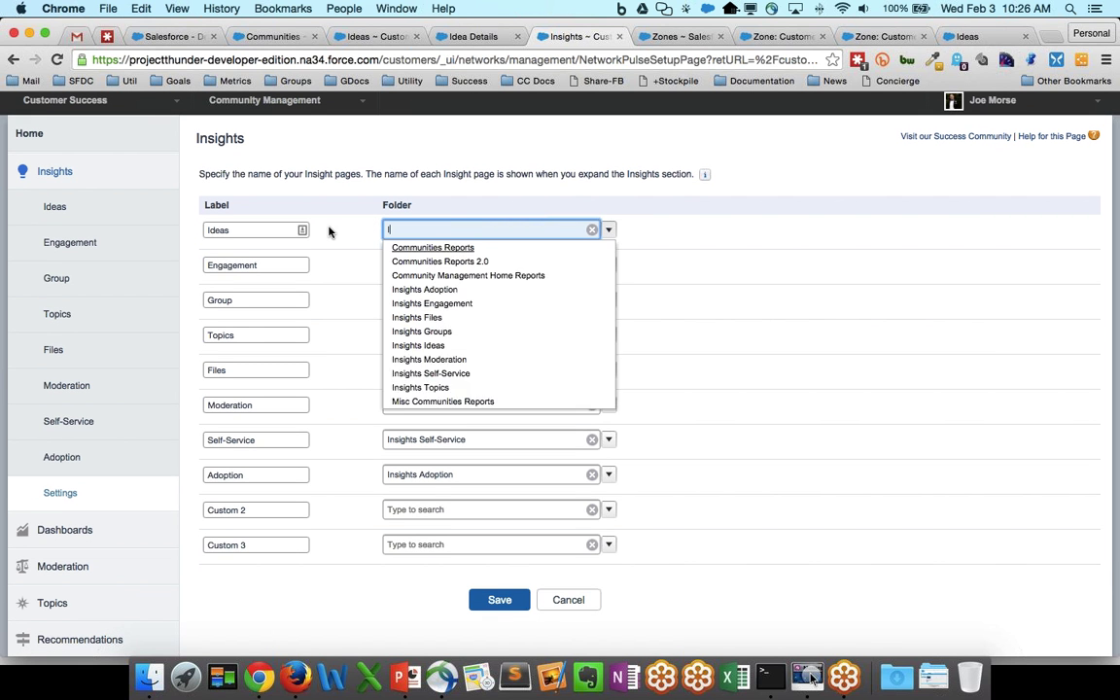
{"action": "type", "text": "nsi"}
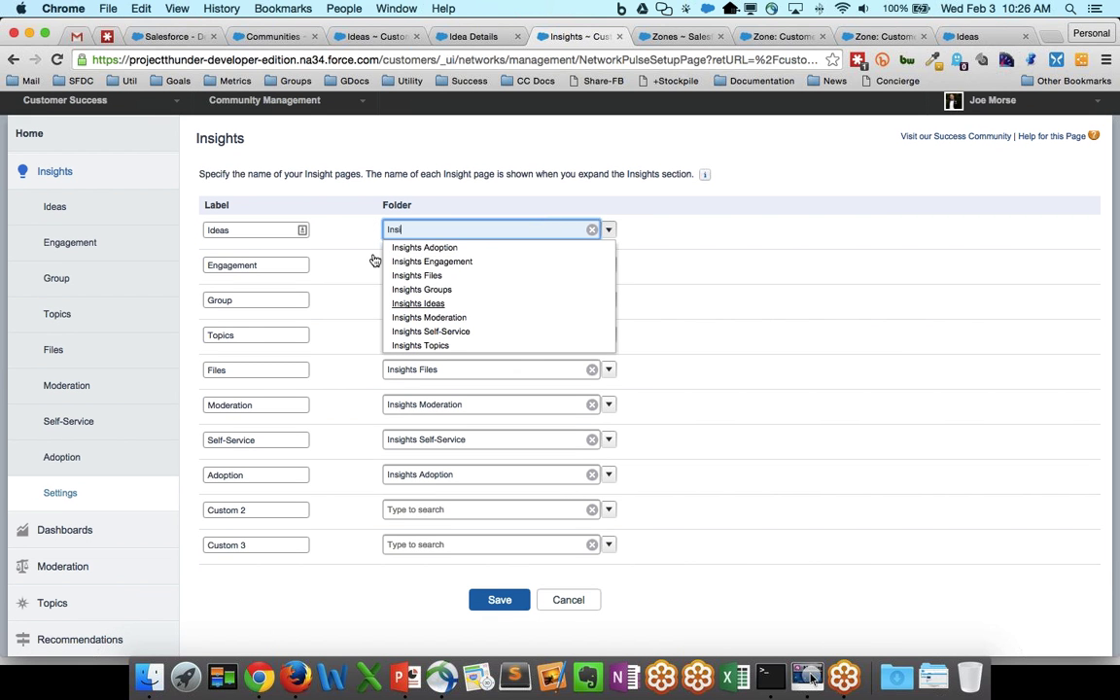
{"action": "left_click", "coordinate": [415, 303]}
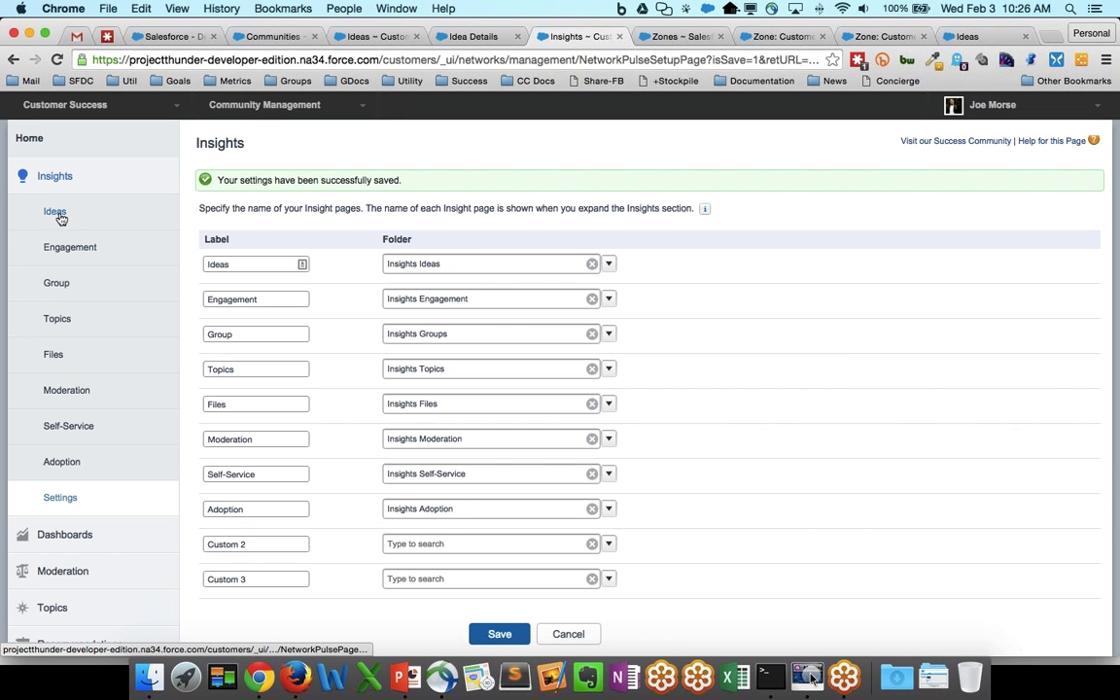
Step: Show the Ideas - Recent Contributions report, listing Customer Community Zone ideas with vote scores
{"action": "left_click", "coordinate": [56, 214]}
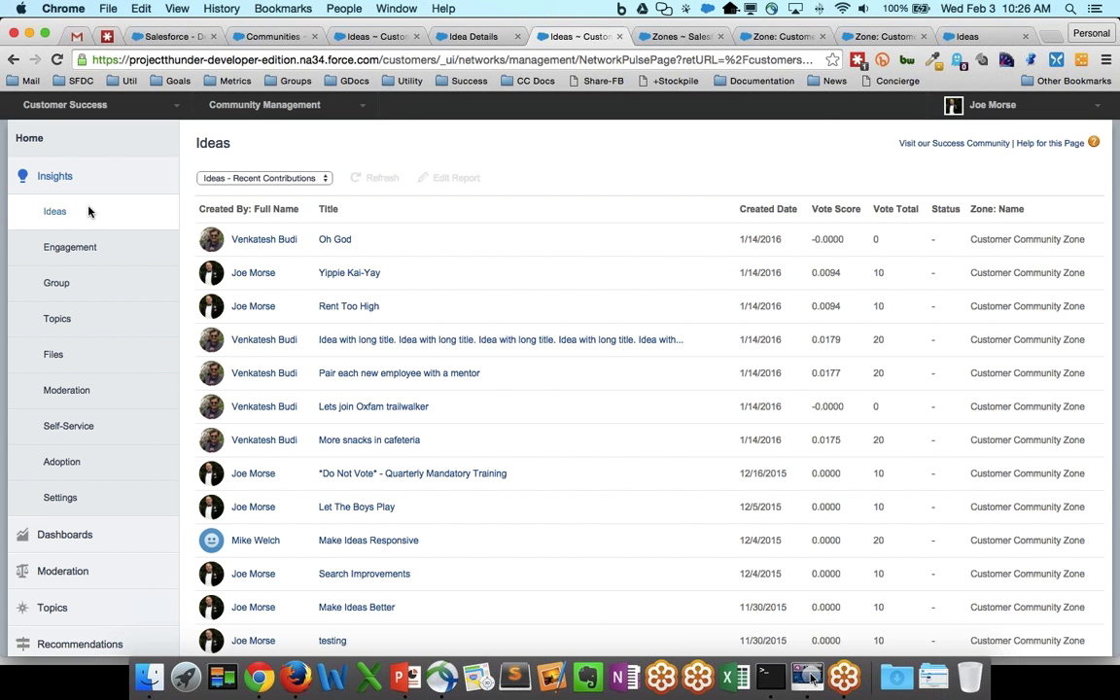
{"action": "left_click", "coordinate": [245, 178]}
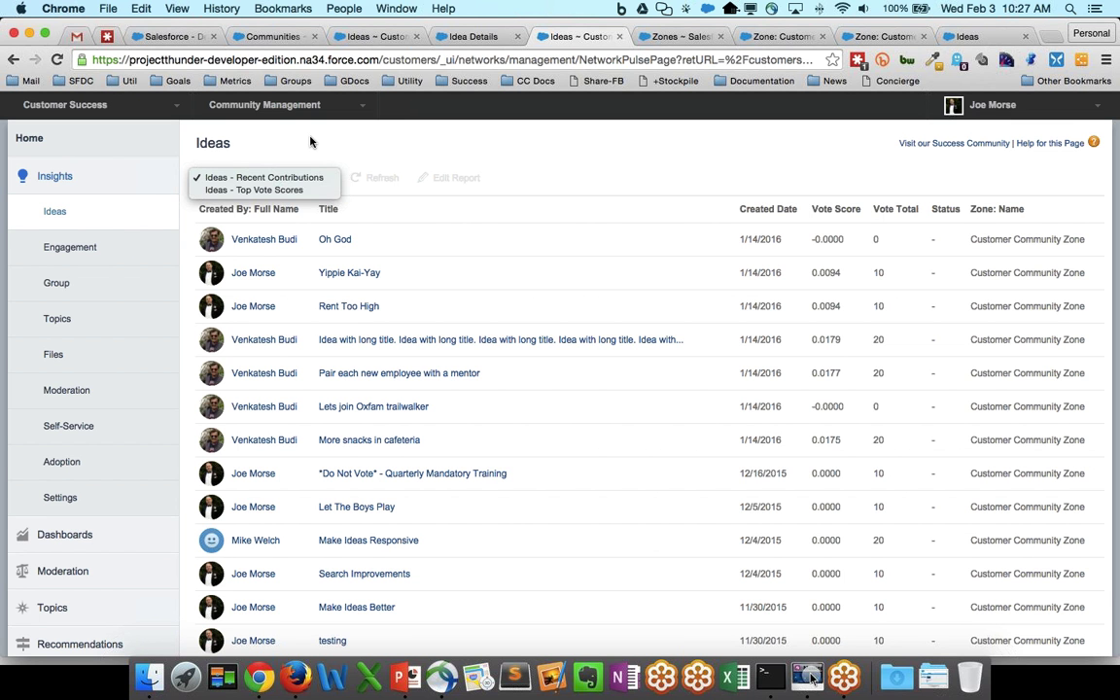
{"action": "left_click", "coordinate": [310, 142]}
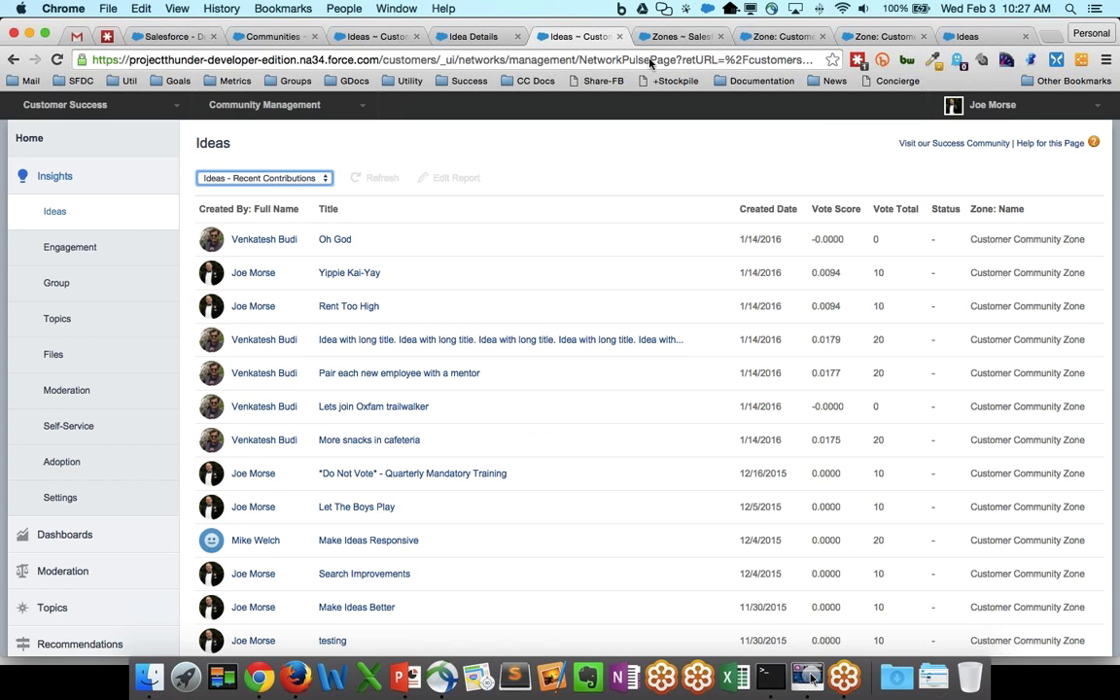
Step: Look up the Customer Community Zone's record ID, then return to the Ideas report
{"action": "left_click", "coordinate": [774, 36]}
{"action": "double_click", "coordinate": [397, 60]}
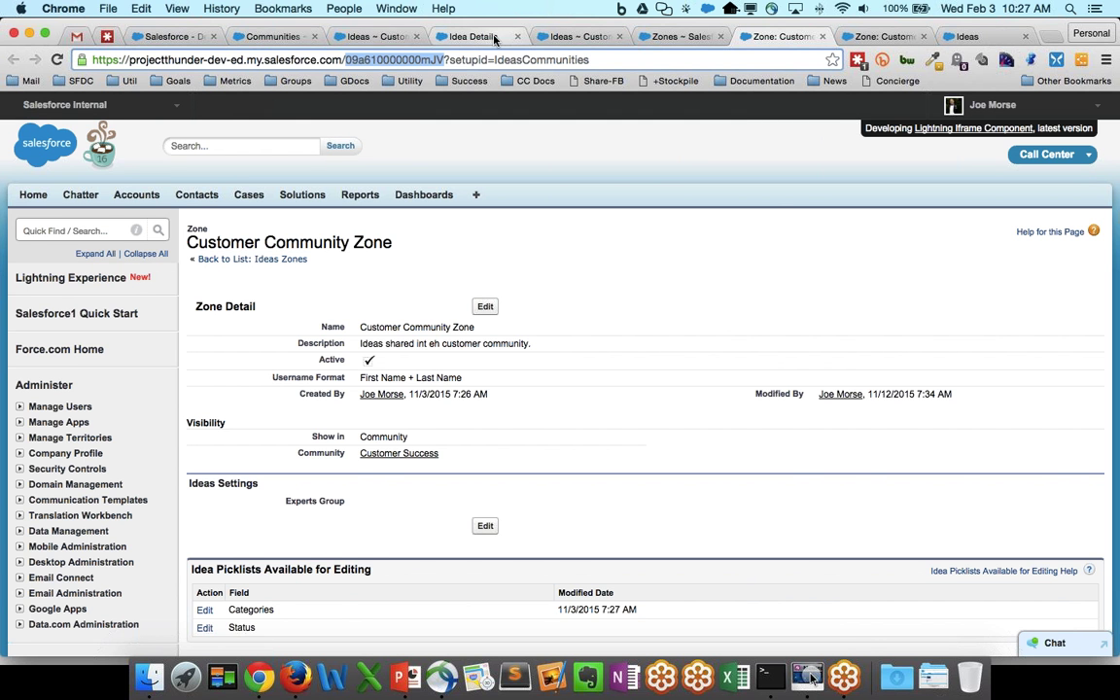
{"action": "left_click", "coordinate": [369, 39]}
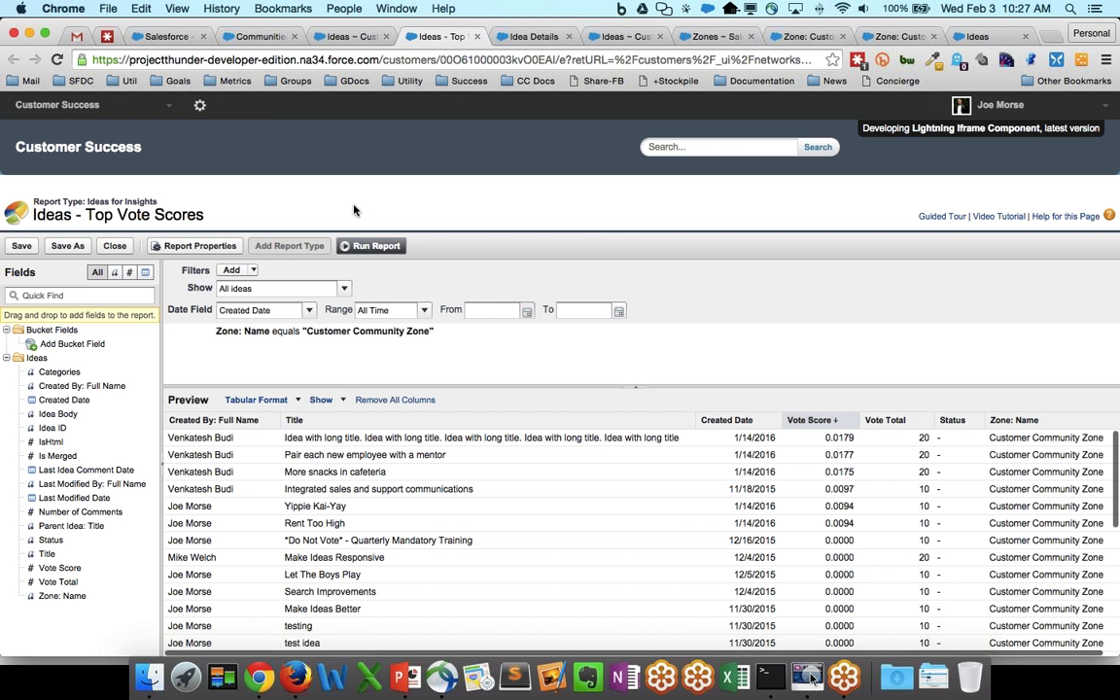
Step: Set the Zone: Name filter to equal 'Customer Community Zone' and confirm it
{"action": "mouse_move", "coordinate": [389, 331]}
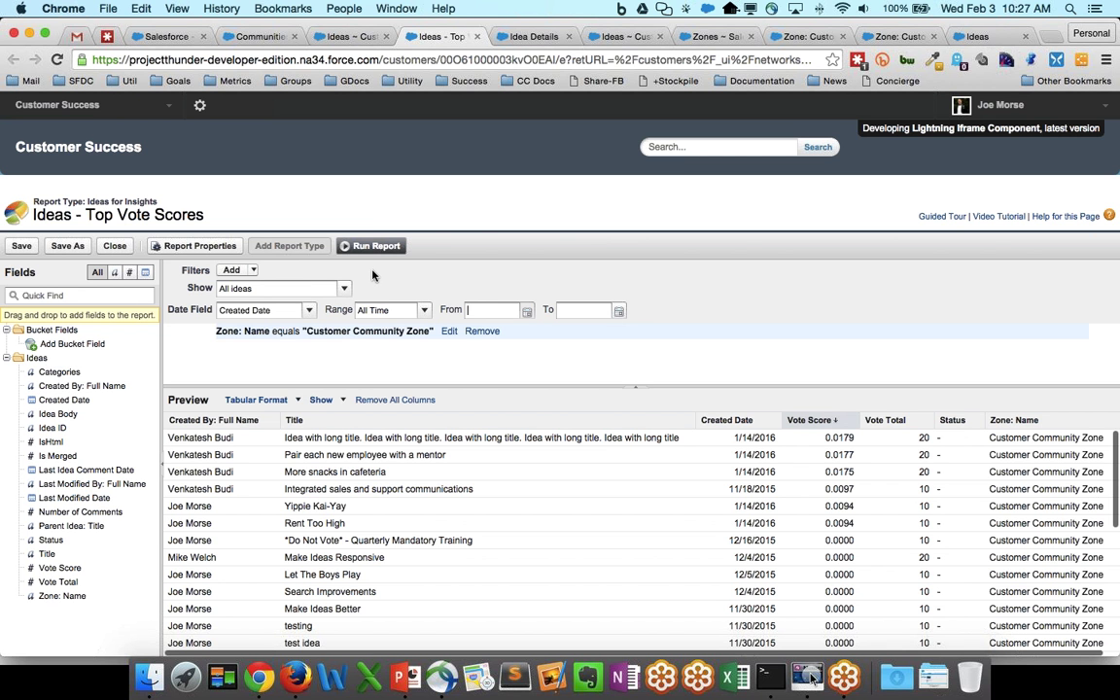
{"action": "left_click", "coordinate": [447, 332]}
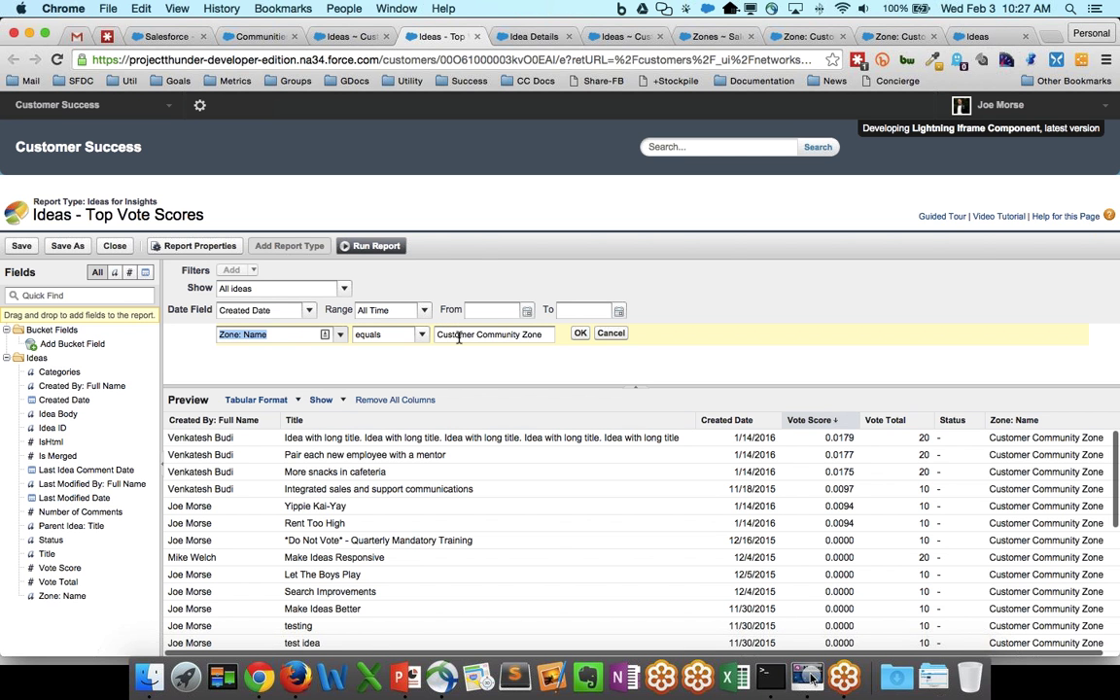
{"action": "left_click", "coordinate": [459, 336]}
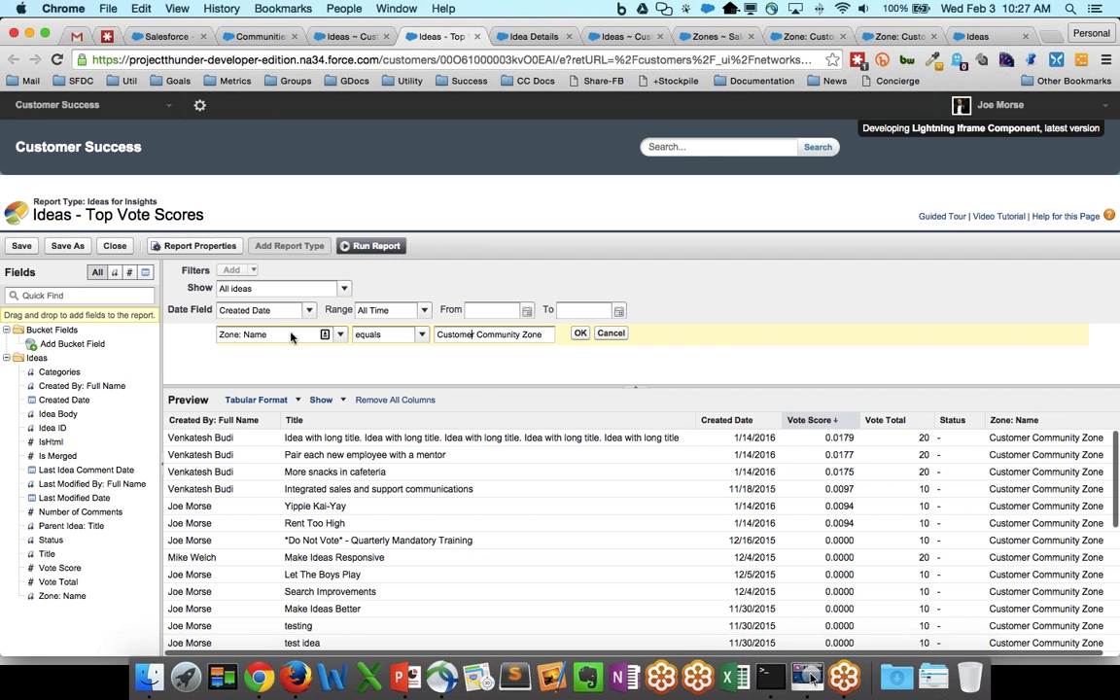
{"action": "triple_click", "coordinate": [498, 333]}
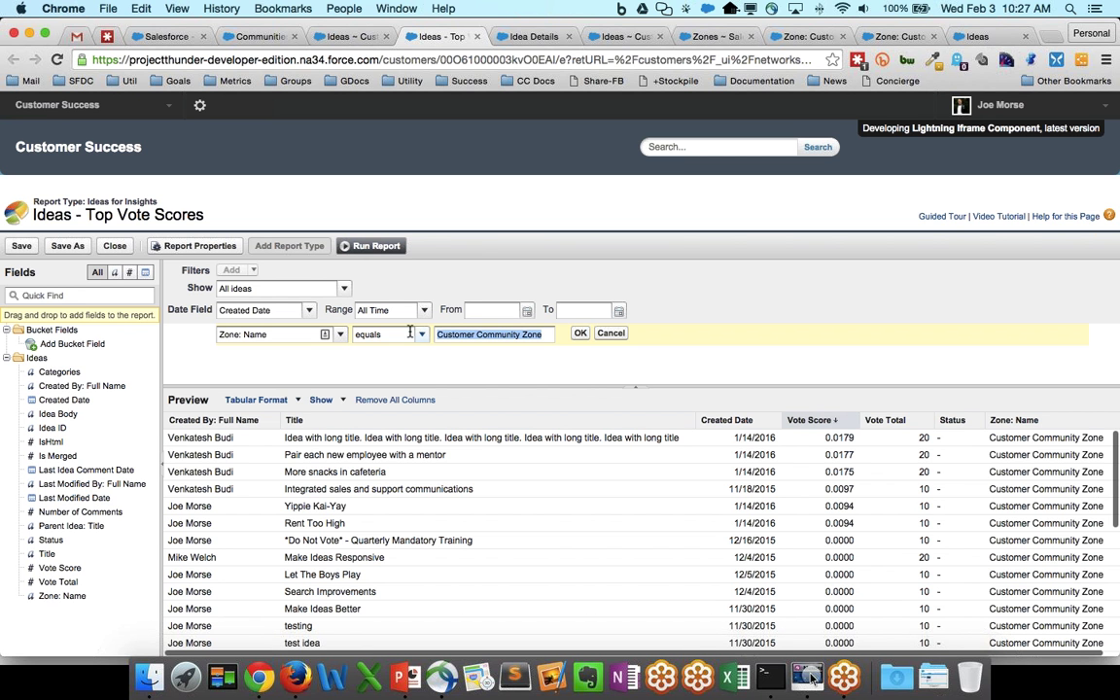
{"action": "key", "text": "Right"}
{"action": "type", "text": ","}
{"action": "key", "text": "BackSpace"}
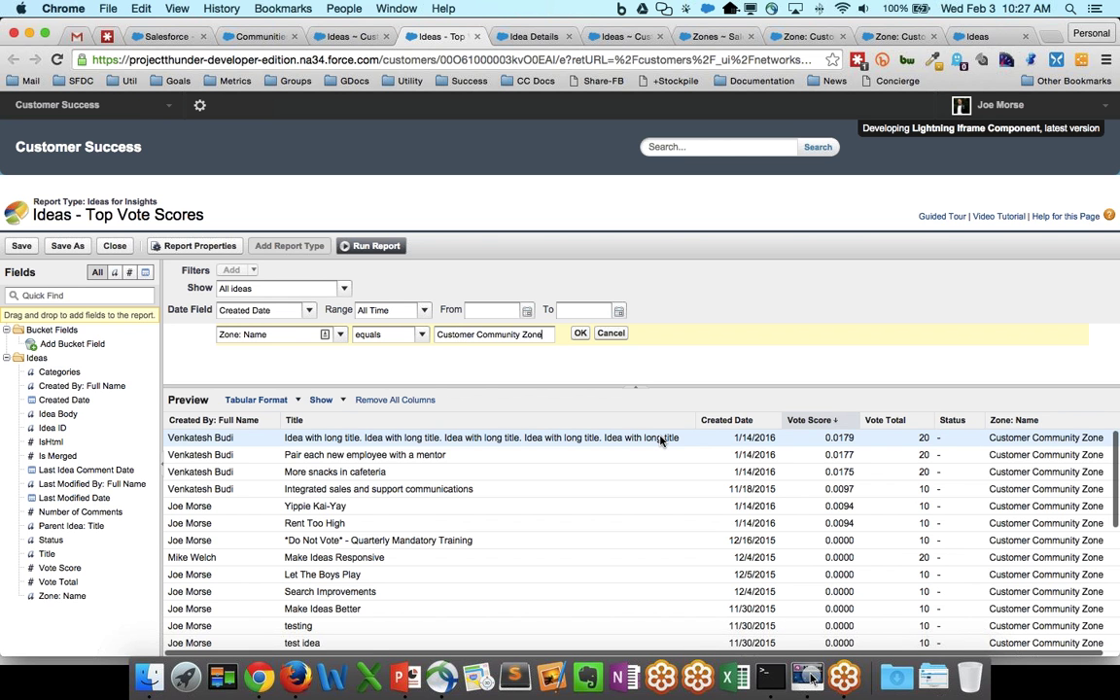
{"action": "left_click", "coordinate": [581, 334]}
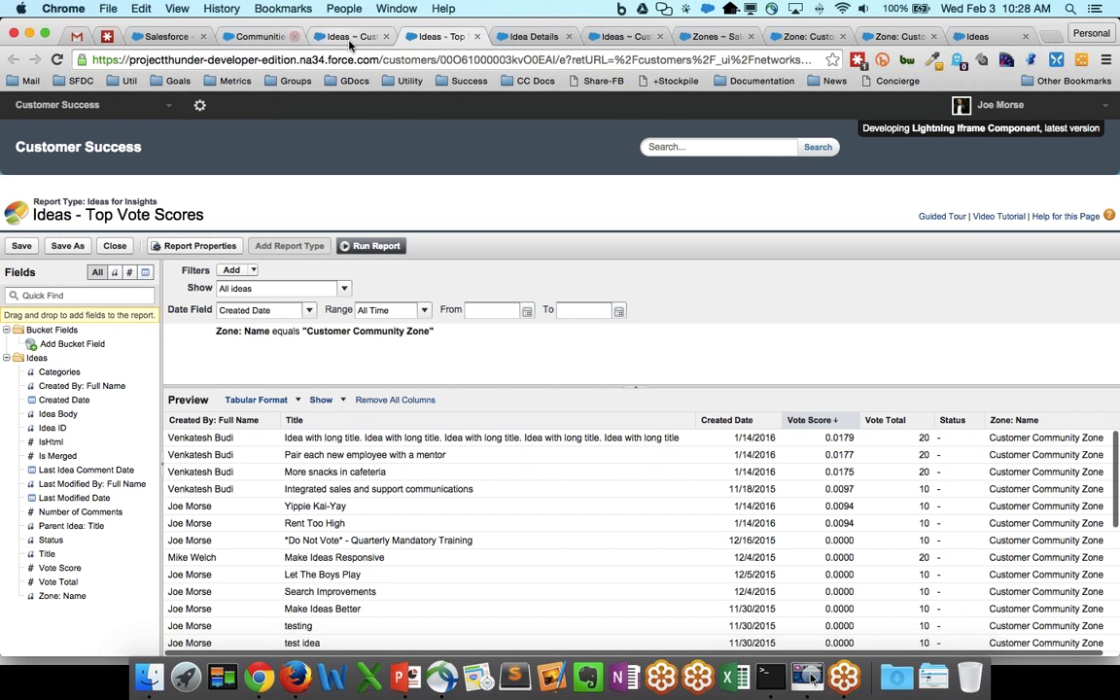
Step: Save the Top Vote Scores report, refresh the Ideas panel results, and return to the presentation slides
{"action": "left_click", "coordinate": [350, 38]}
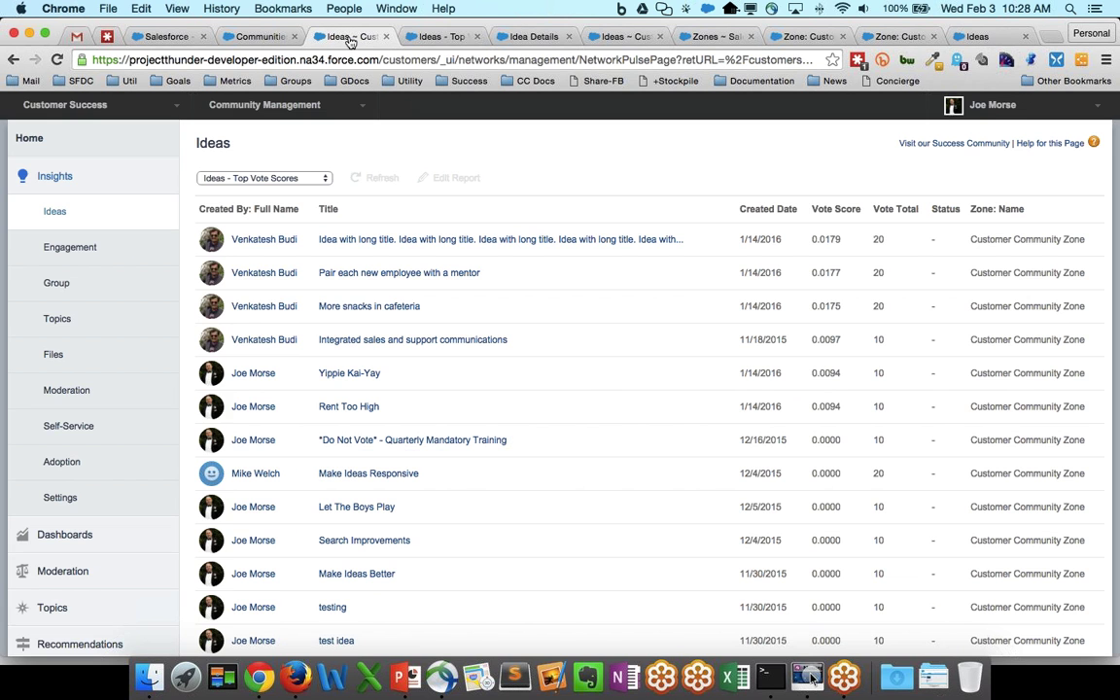
{"action": "left_click", "coordinate": [373, 179]}
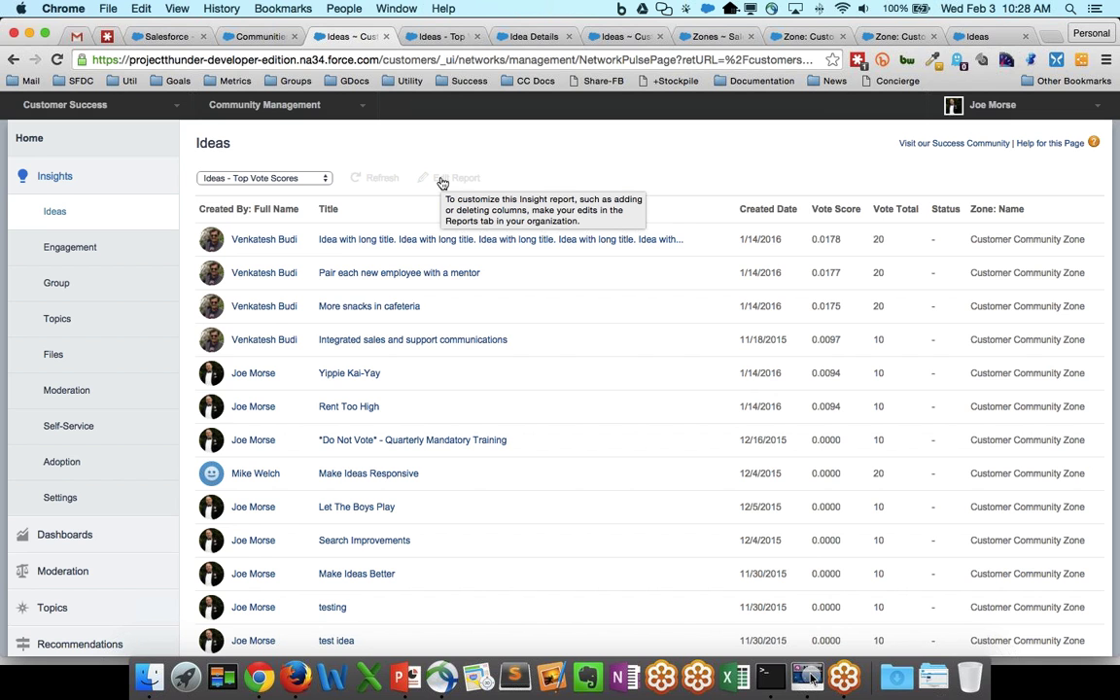
{"action": "key", "text": "super+Tab"}
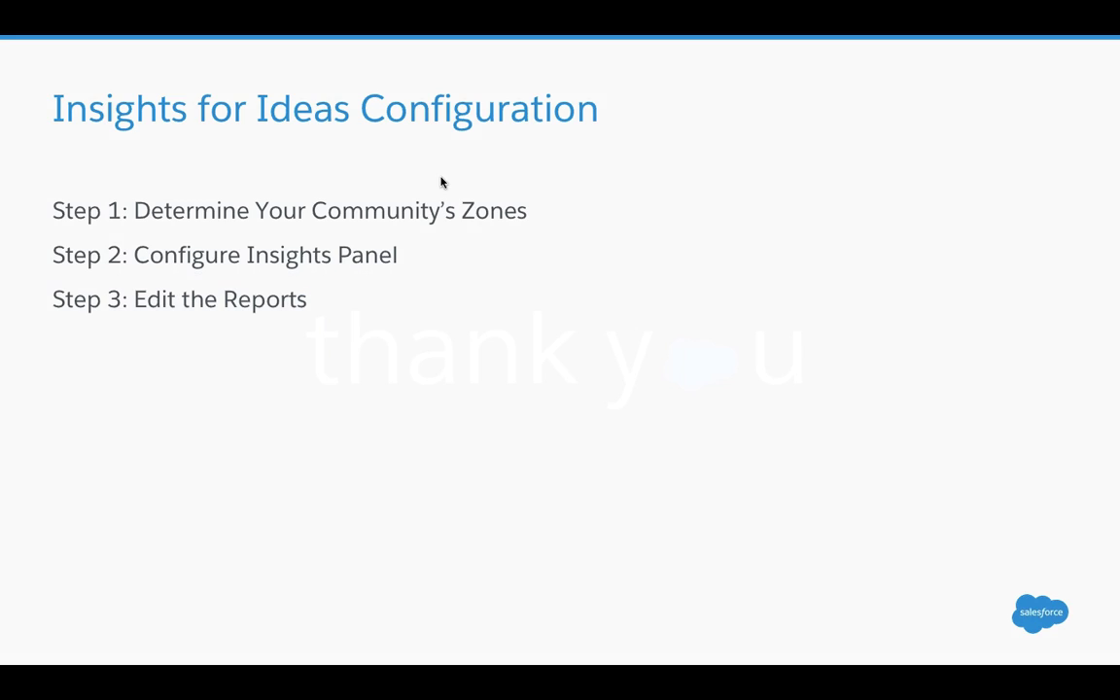